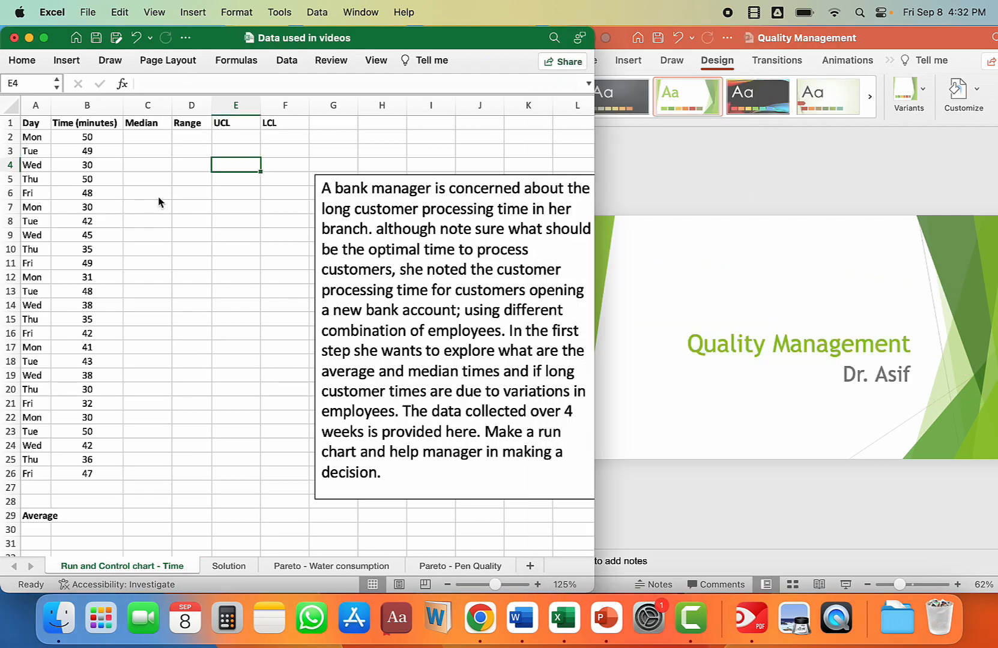
Step: Move the problem-description text box well clear of the data columns and correct "note sure" to "not sure" in it
left_click(44, 38)
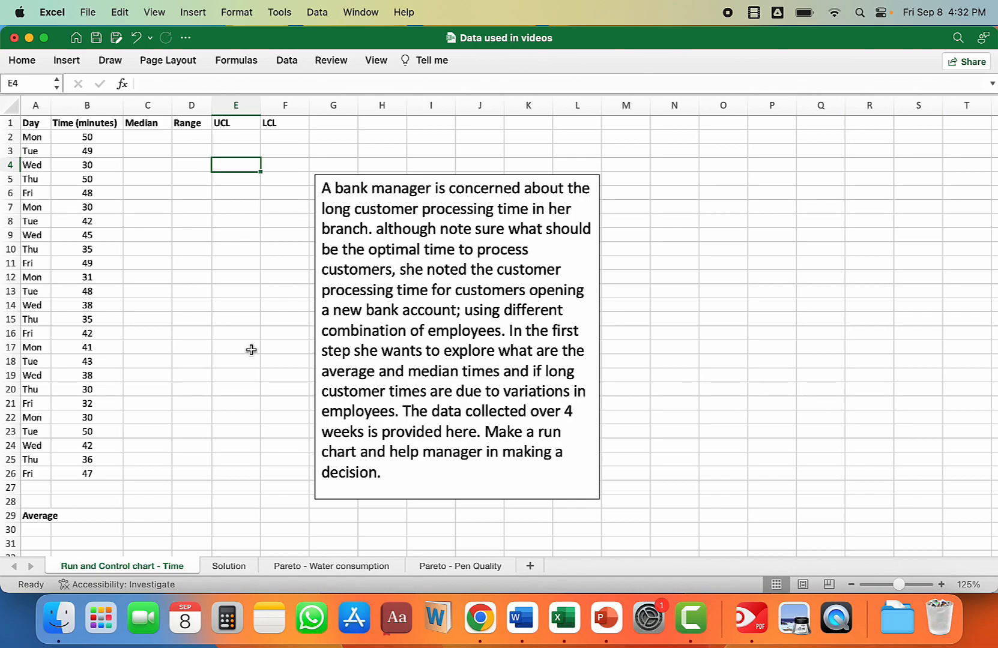
left_click_drag(412, 175, 660, 138)
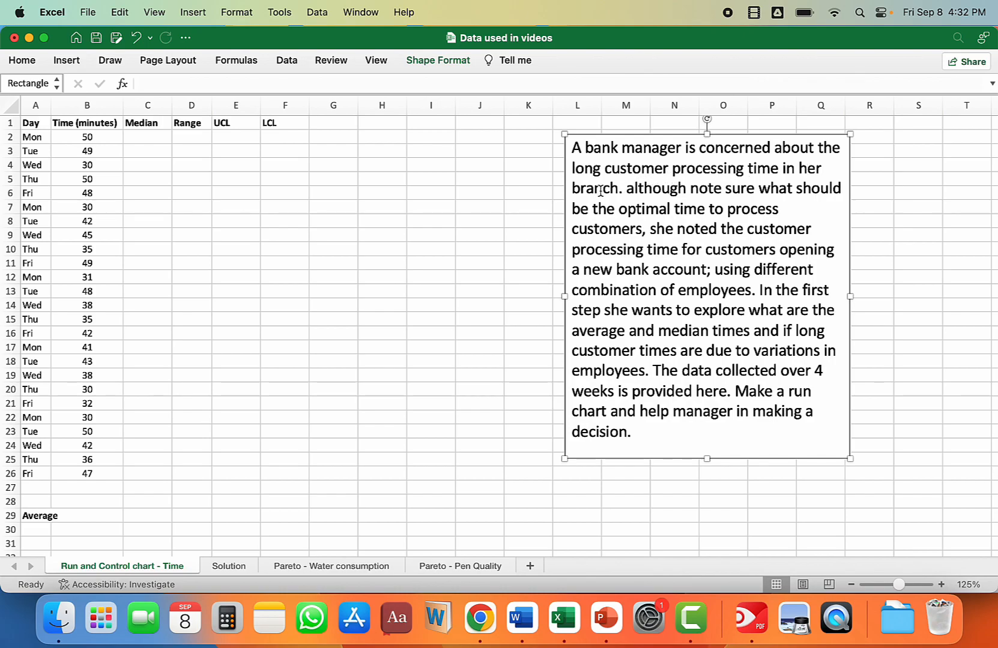
left_click(718, 192)
key("BackSpace")
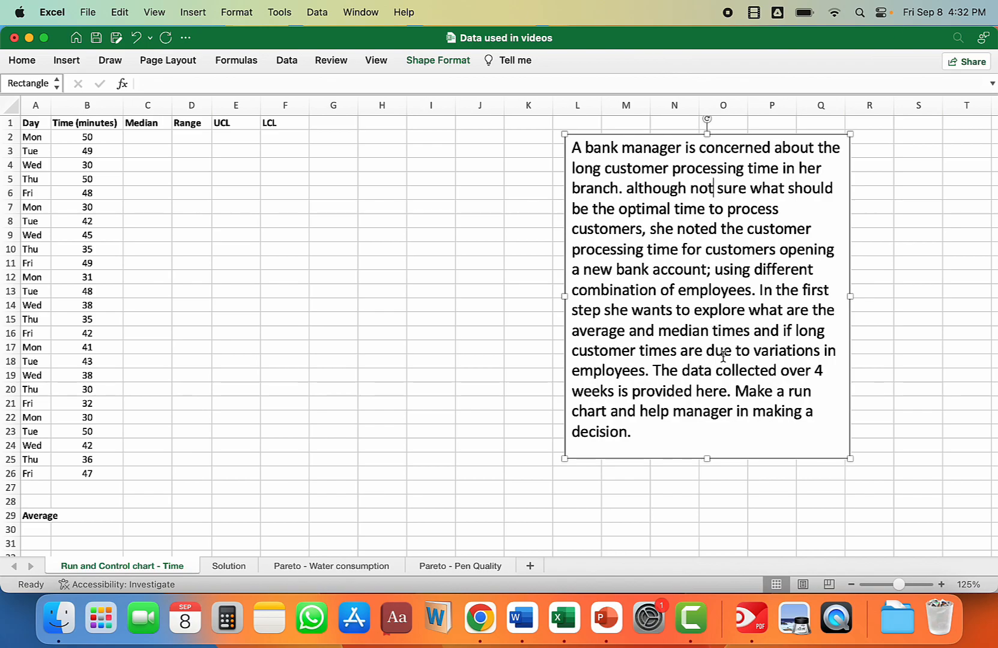
left_click(607, 371)
left_click(390, 380)
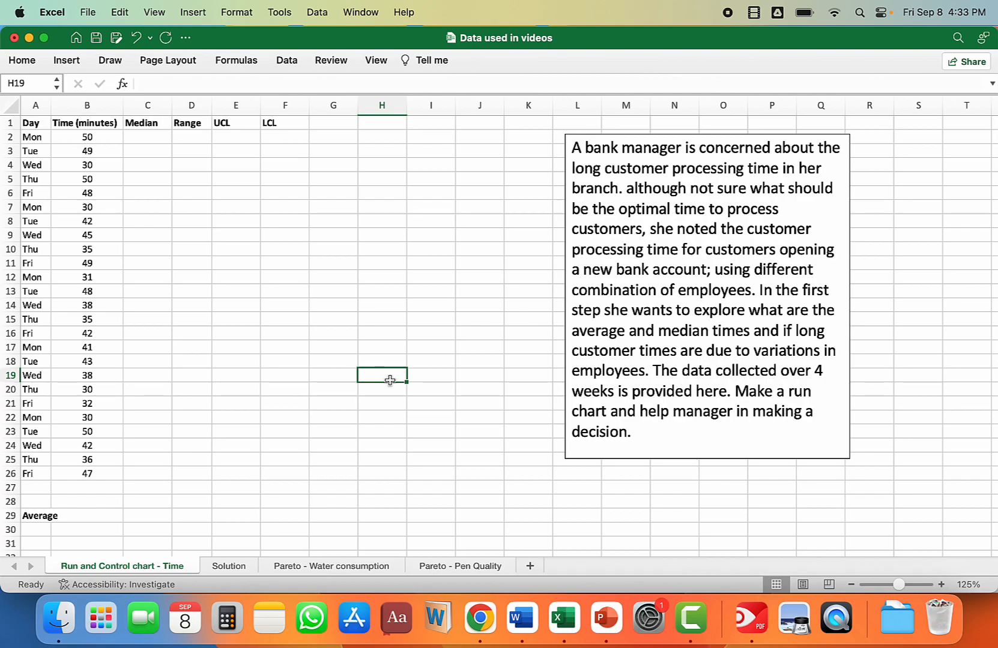
Step: Insert a plain 2-D line chart from the Day and Time (minutes) data in A1:B26 and enlarge it
left_click(30, 123)
left_click_drag(30, 124, 84, 471)
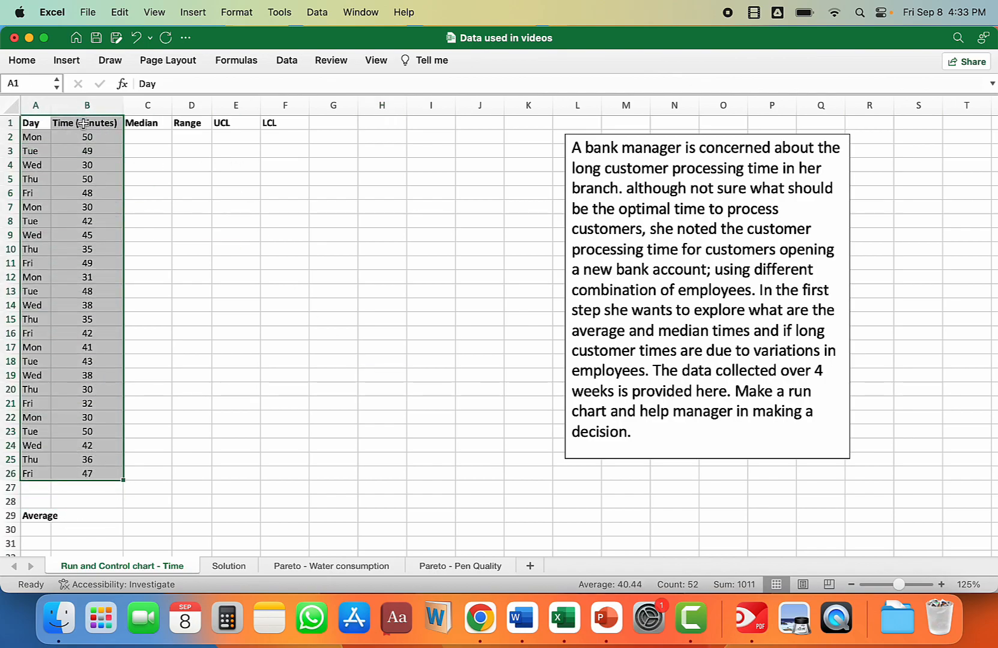
left_click(66, 60)
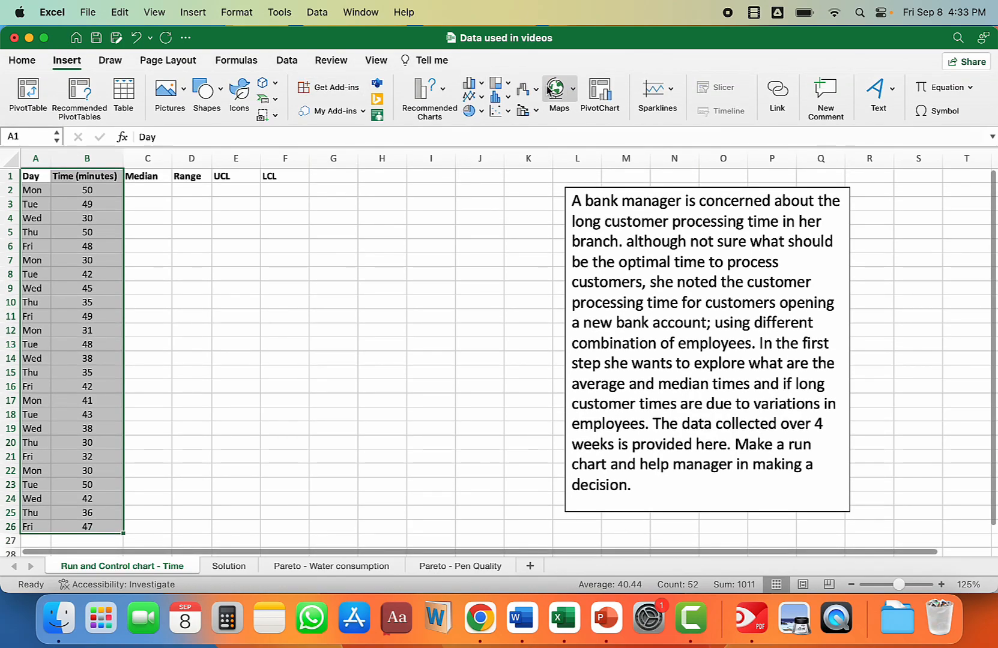
left_click(472, 98)
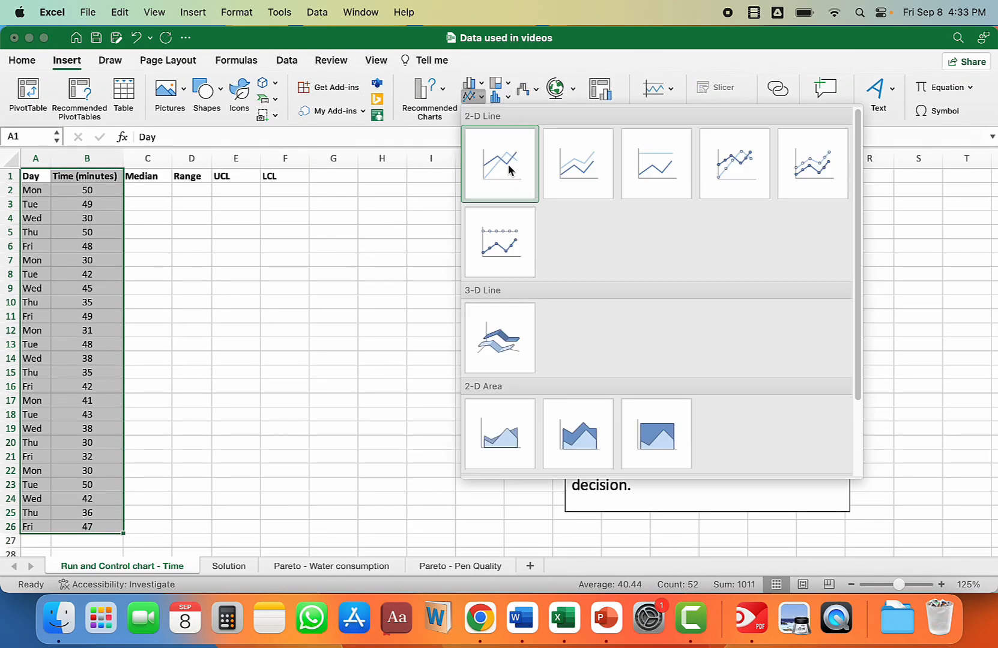
left_click(505, 168)
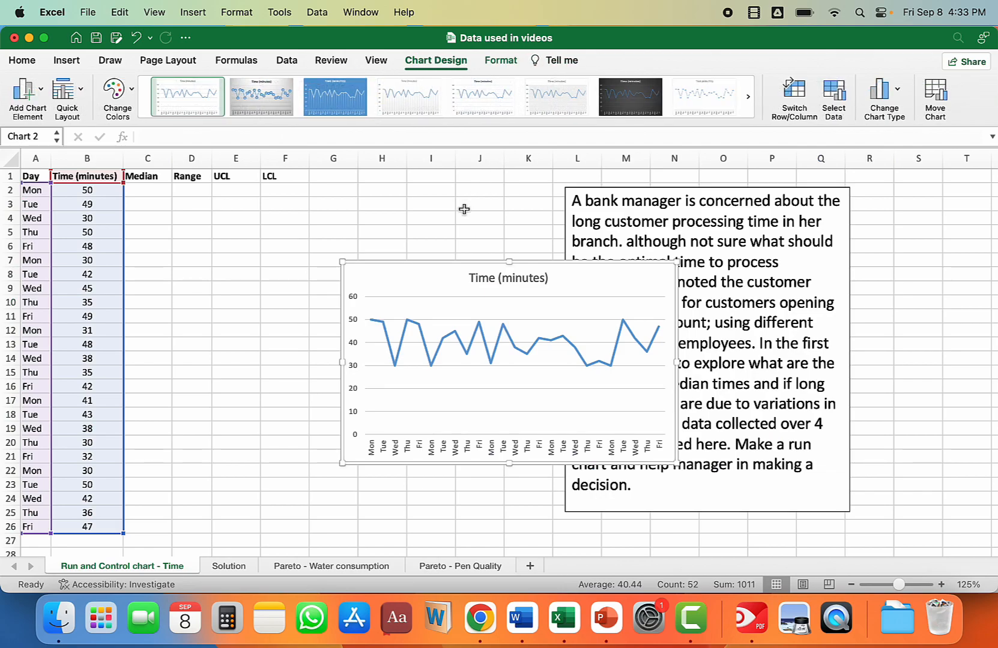
left_click_drag(431, 261, 283, 224)
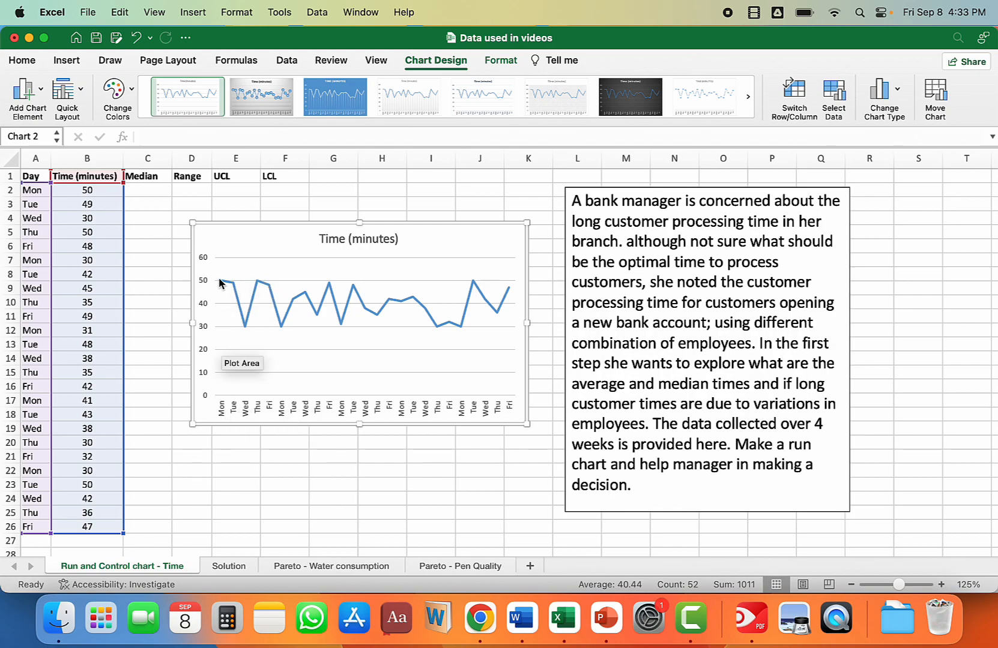
mouse_move(221, 285)
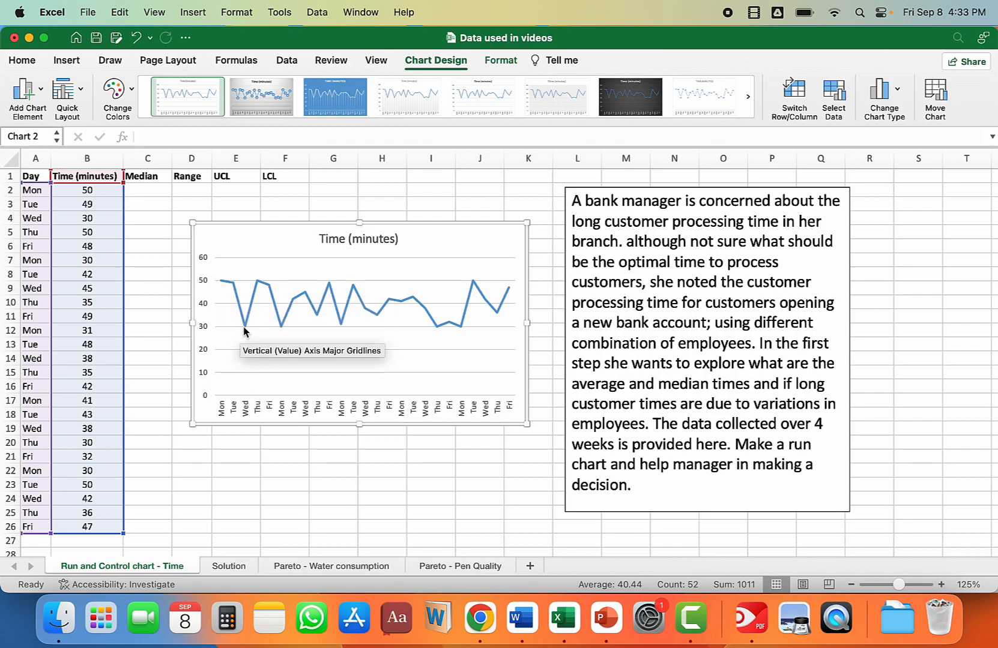
mouse_move(245, 330)
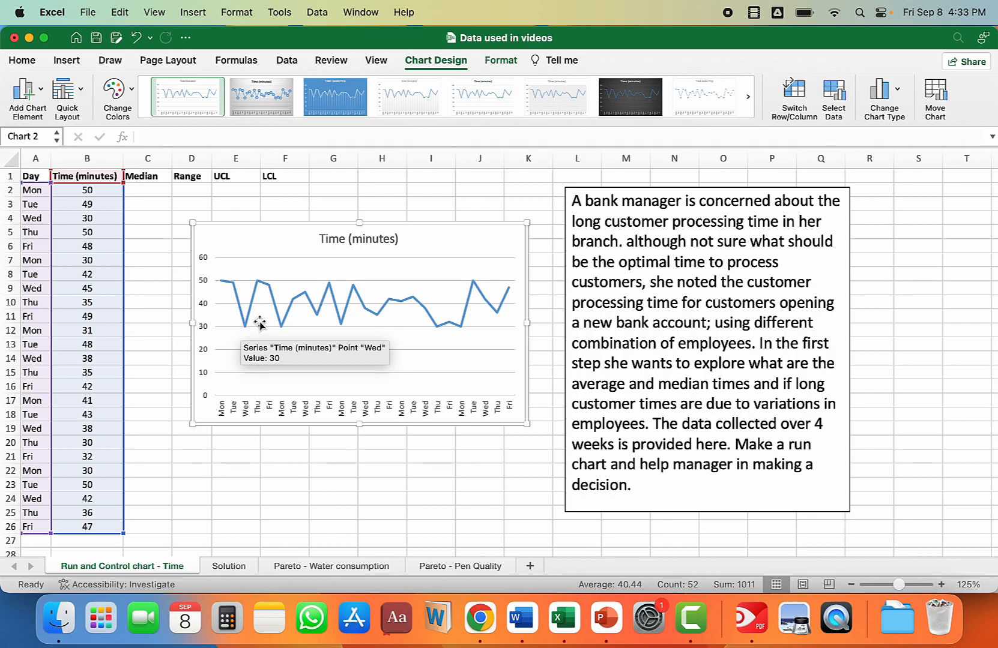
mouse_move(258, 289)
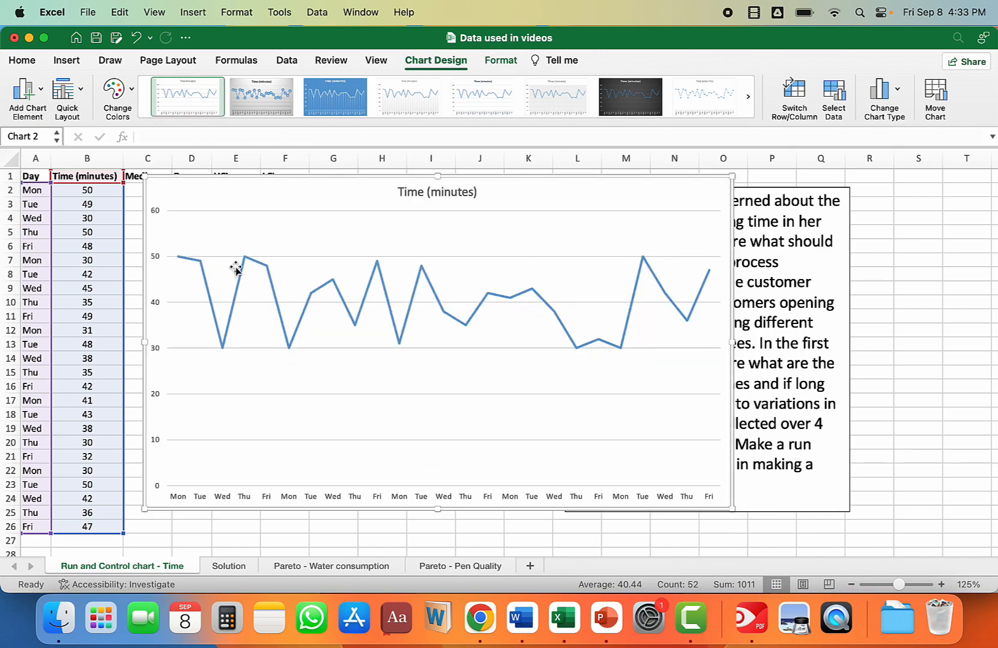
Step: Add data labels to the Time (minutes) line and move the chart away from the data columns
left_click(252, 265)
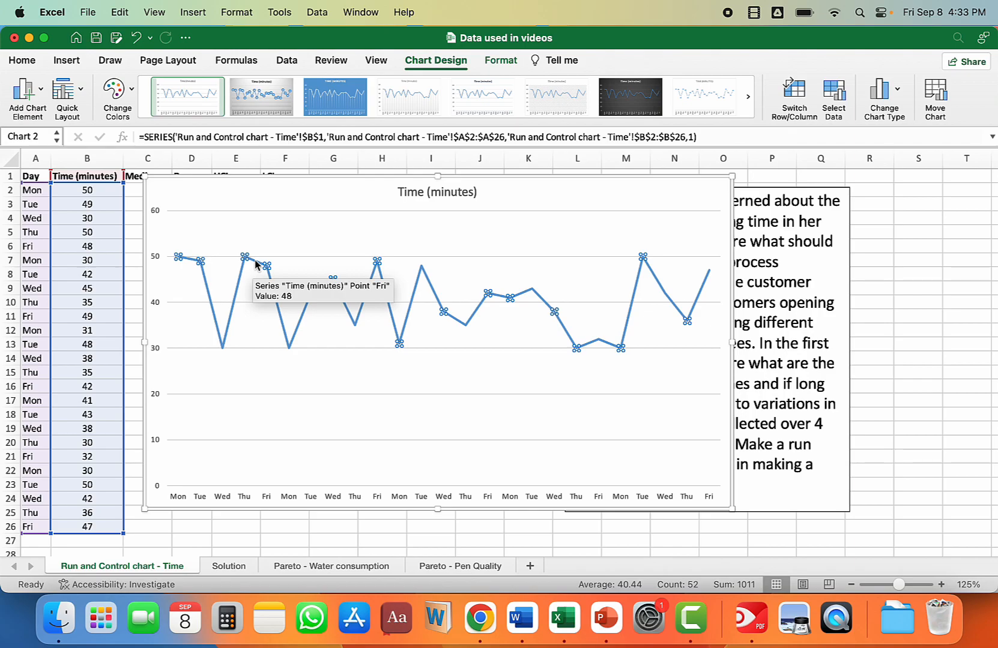
right_click(255, 264)
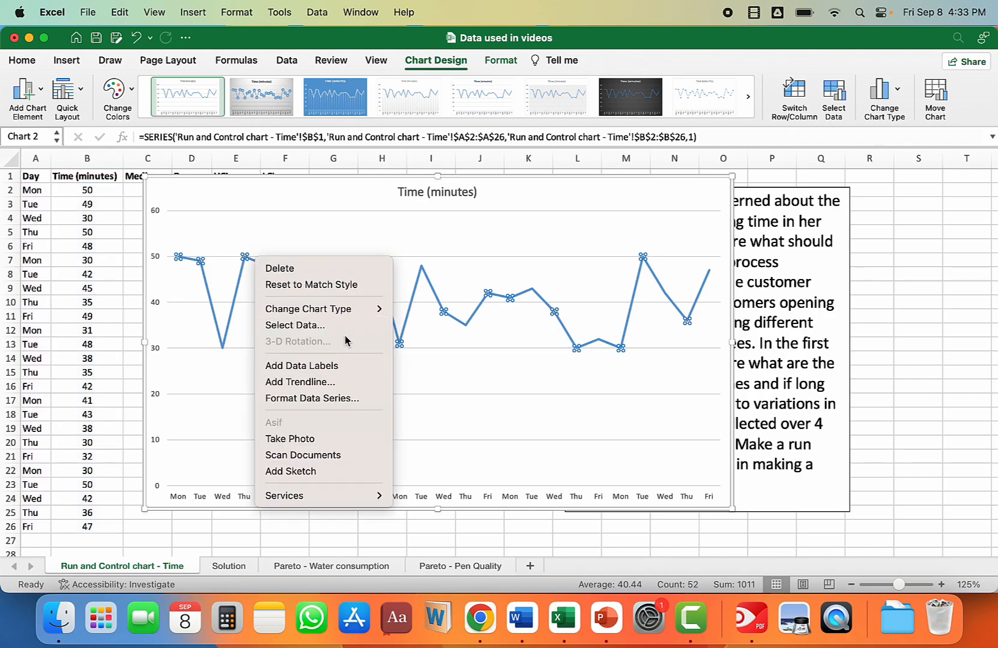
left_click(317, 365)
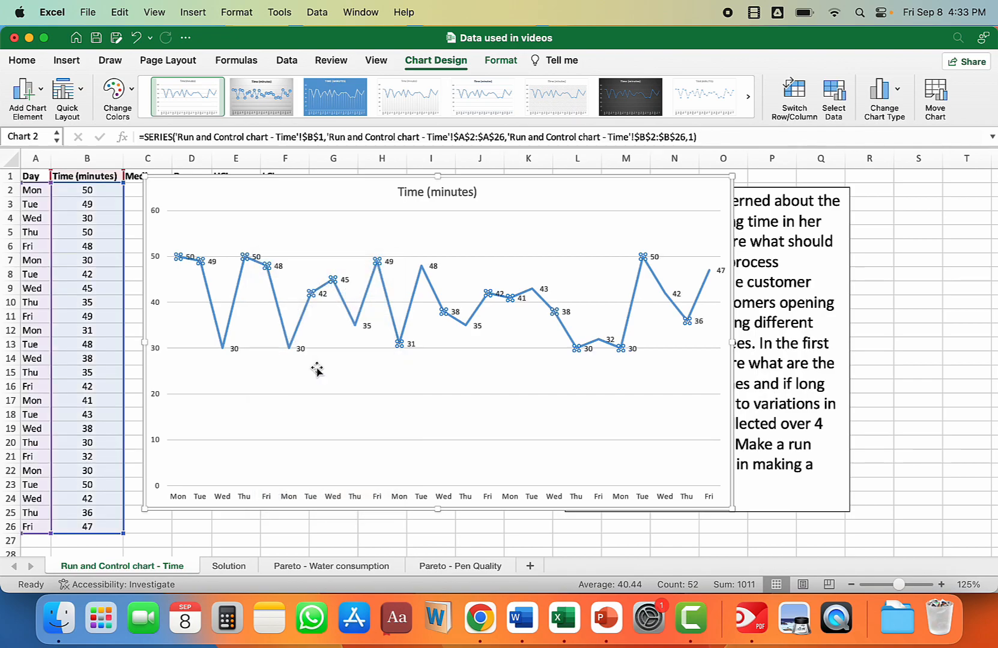
left_click_drag(191, 181, 281, 176)
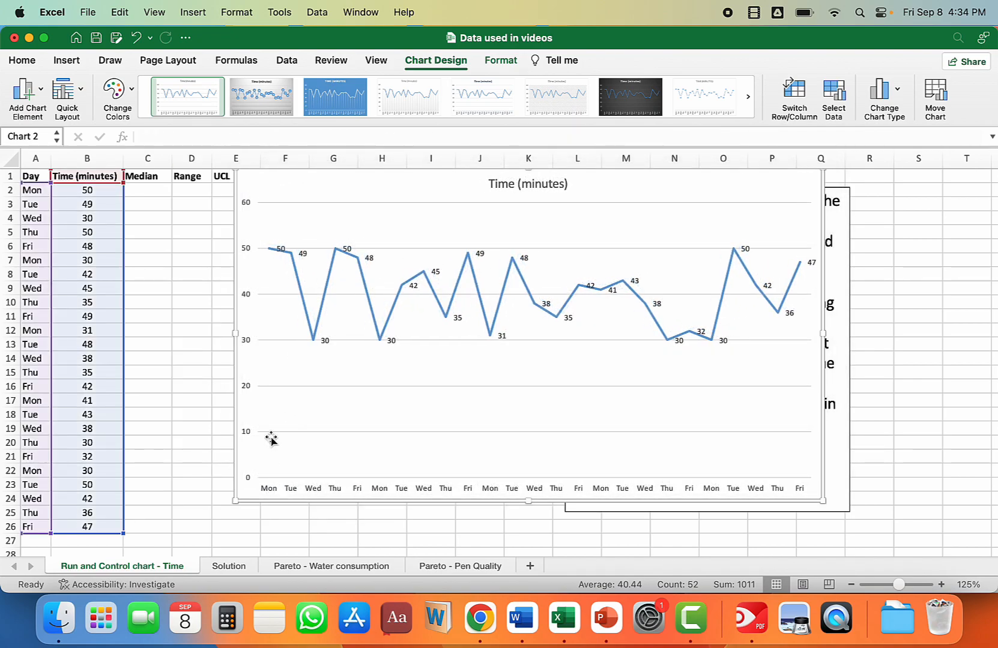
Step: Delete the Time (minutes) line chart from the sheet
mouse_move(281, 250)
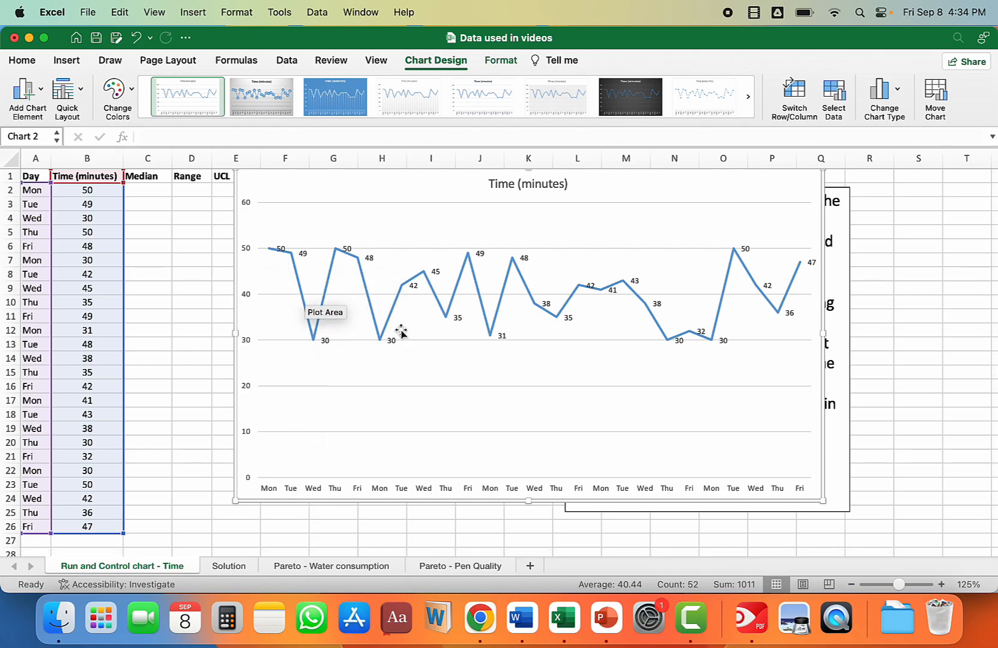
left_click_drag(293, 174, 272, 221)
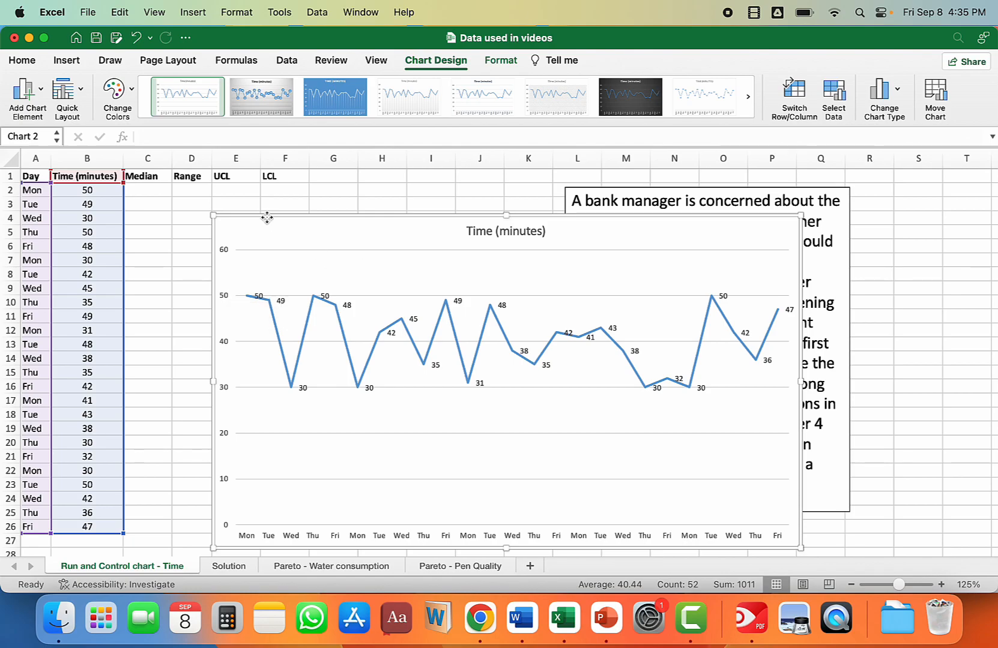
key("Delete")
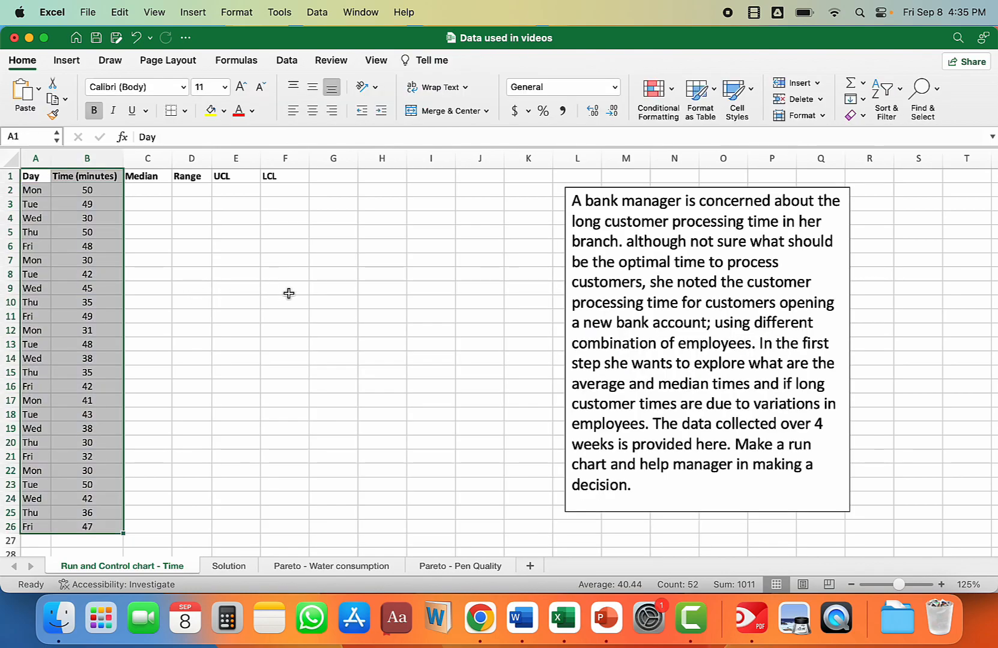
Step: Calculate the average processing time in B29 with =AVERAGE(B2:B26)
scroll(288, 293, "down", 5)
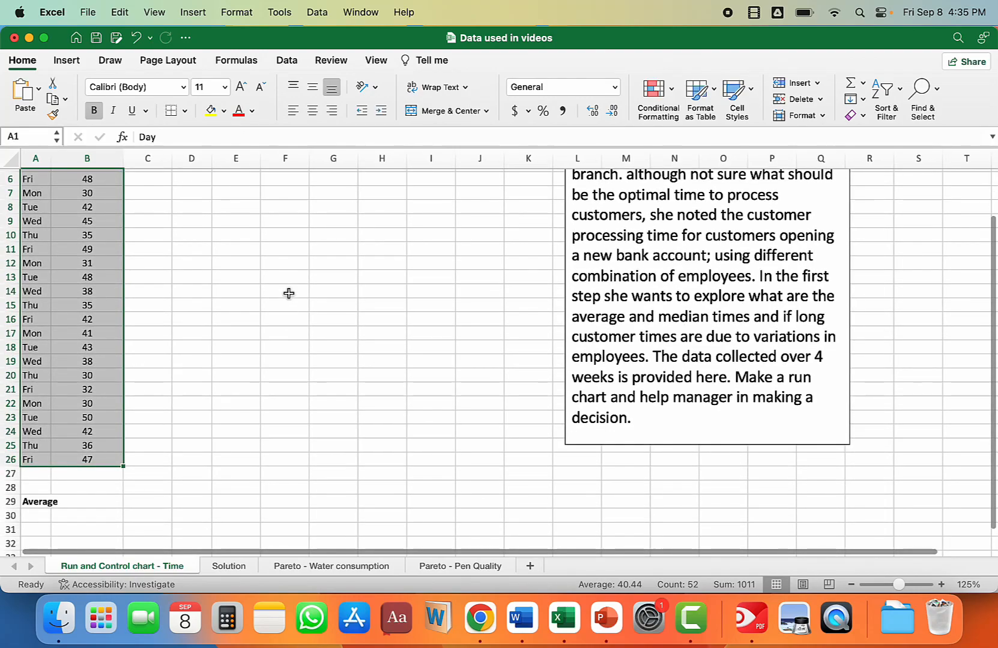
left_click(75, 503)
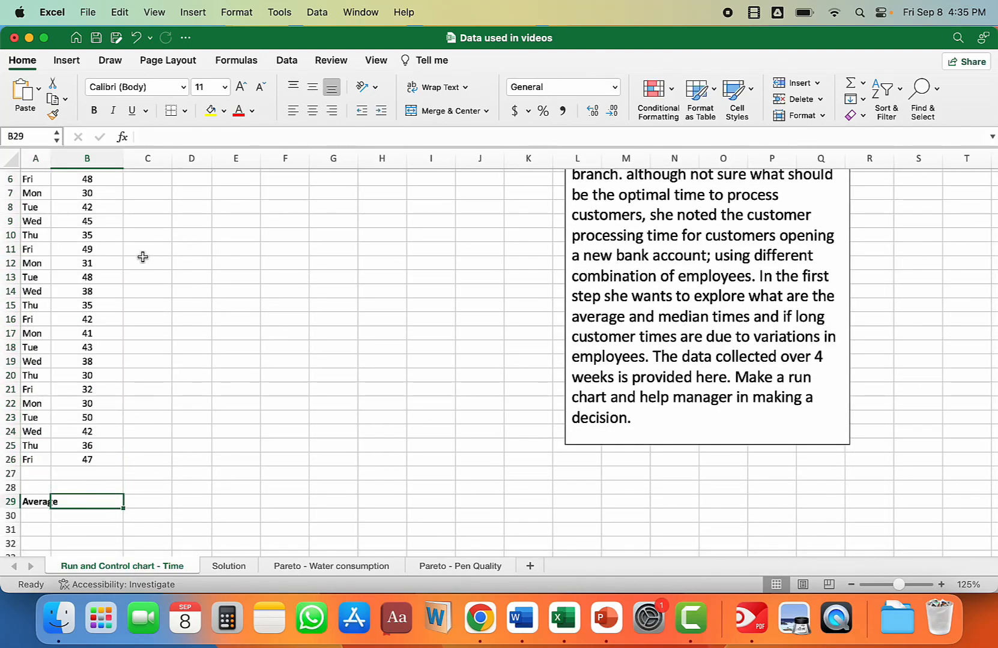
scroll(142, 257, "up", 5)
scroll(142, 257, "right", 1)
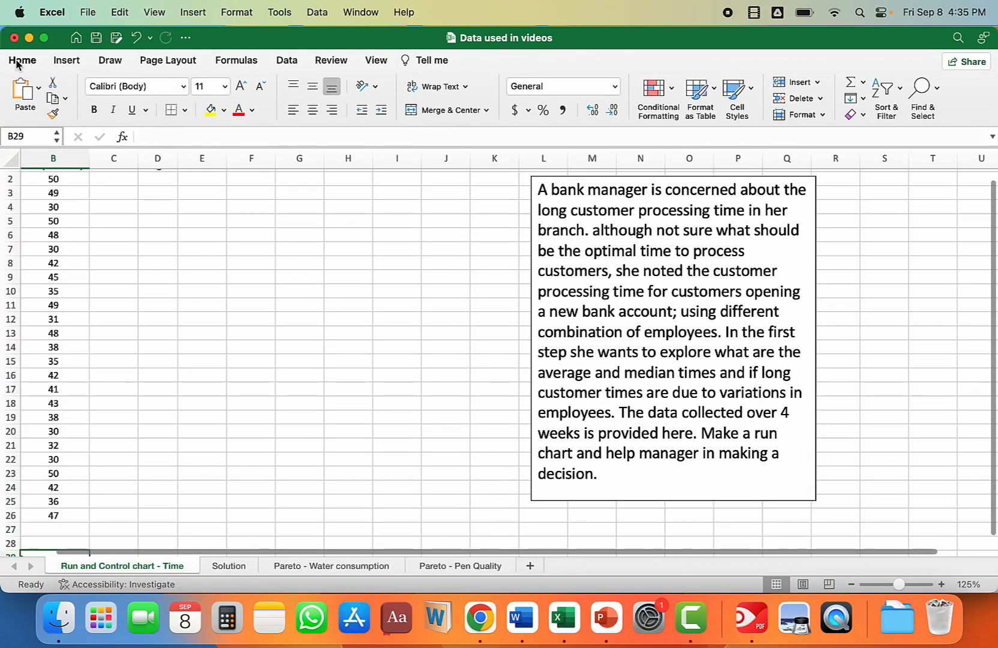
left_click(12, 60)
type("=average(")
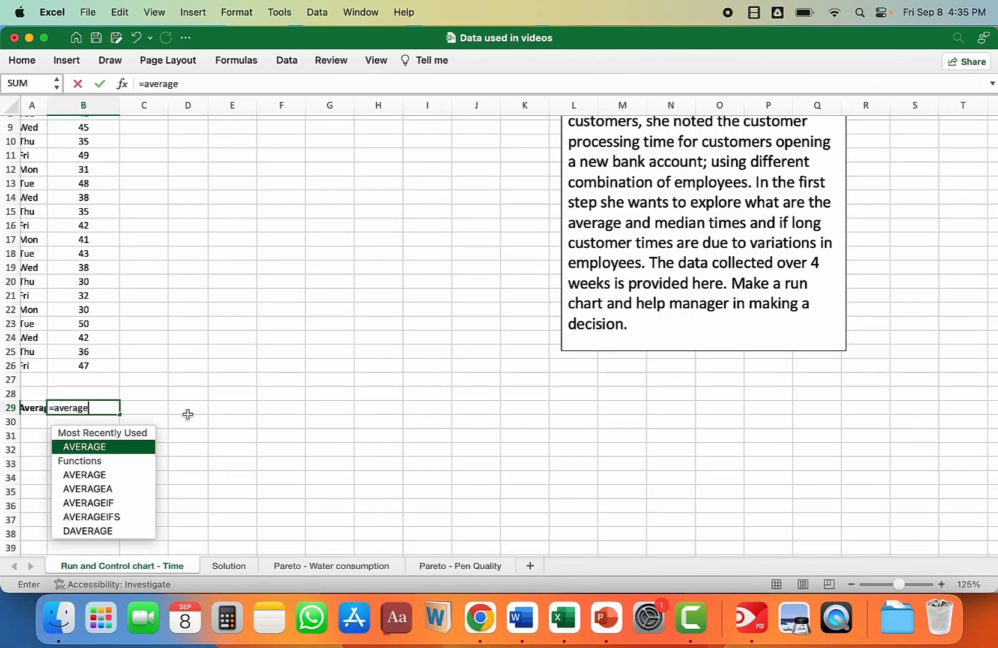
left_click(92, 365)
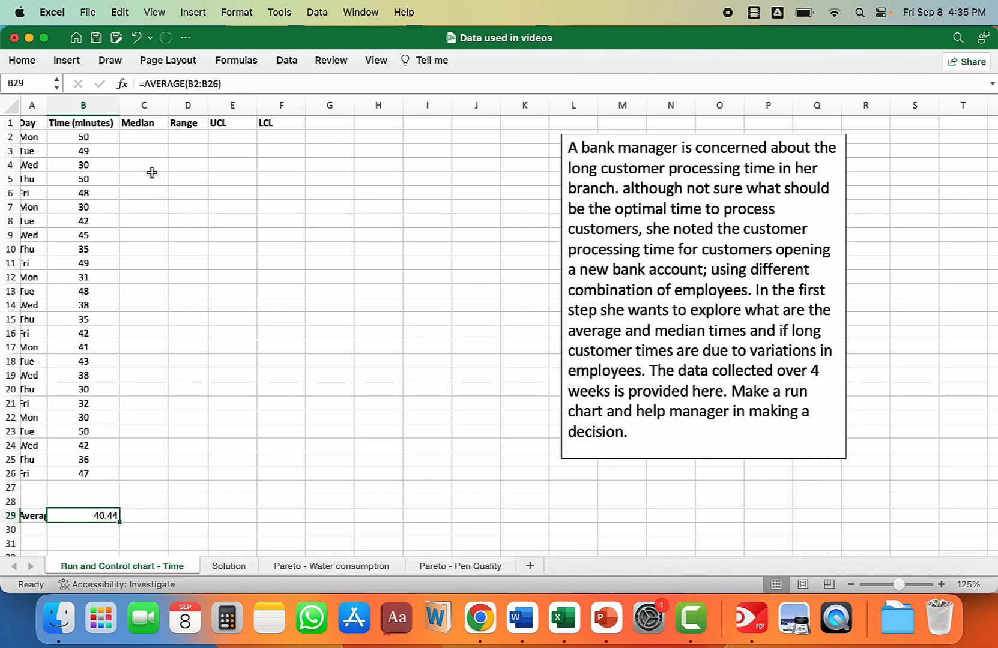
left_click(145, 138)
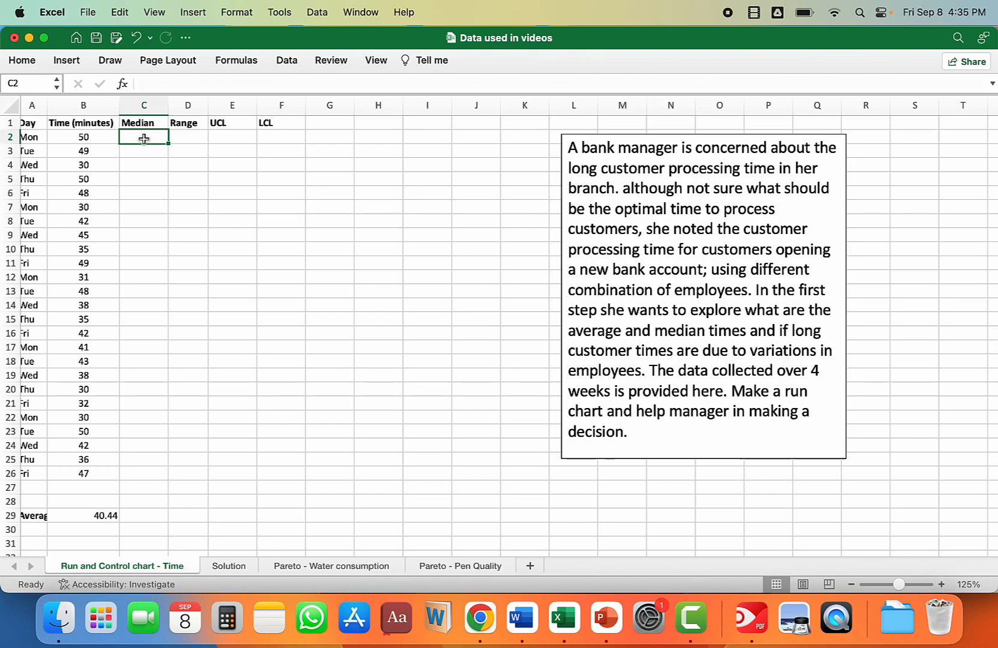
left_click(84, 107)
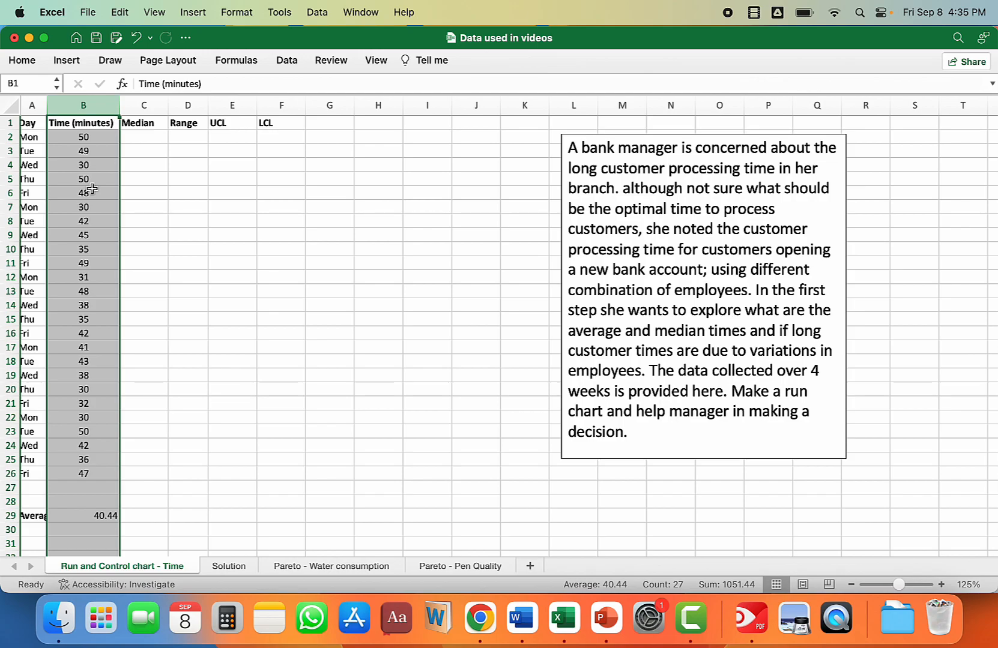
scroll(171, 394, "down", 2)
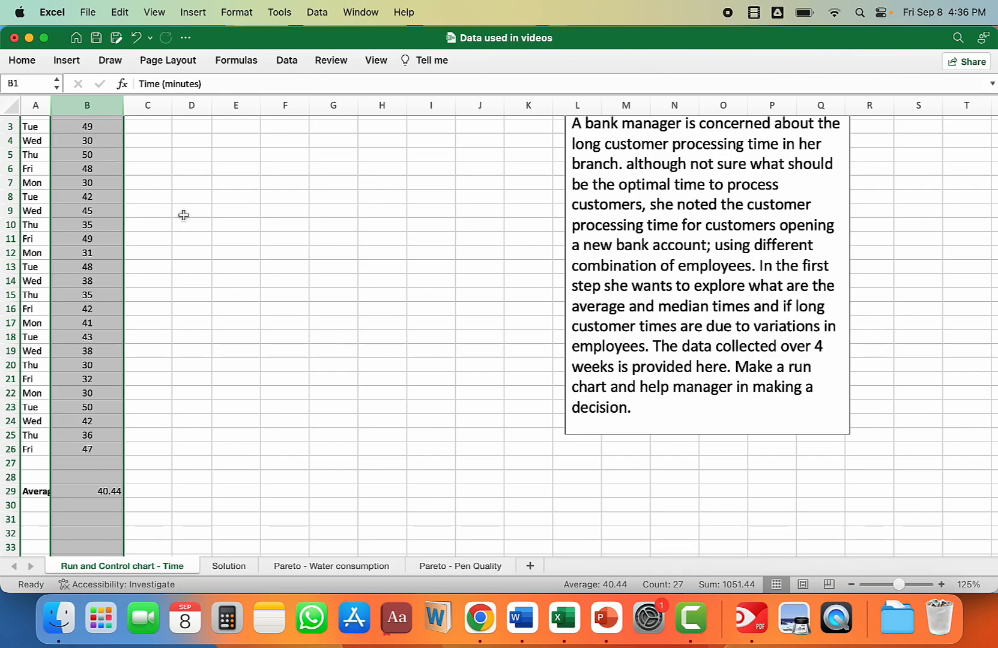
left_click(192, 240)
scroll(192, 243, "up", 2)
scroll(191, 243, "right", 1)
scroll(120, 144, "down", 1)
scroll(108, 137, "up", 1)
scroll(108, 137, "right", 1)
Step: Calculate the median time in C2 with =MEDIAN($B$2:$B$26) and fill the formula down to C26
left_click(104, 139)
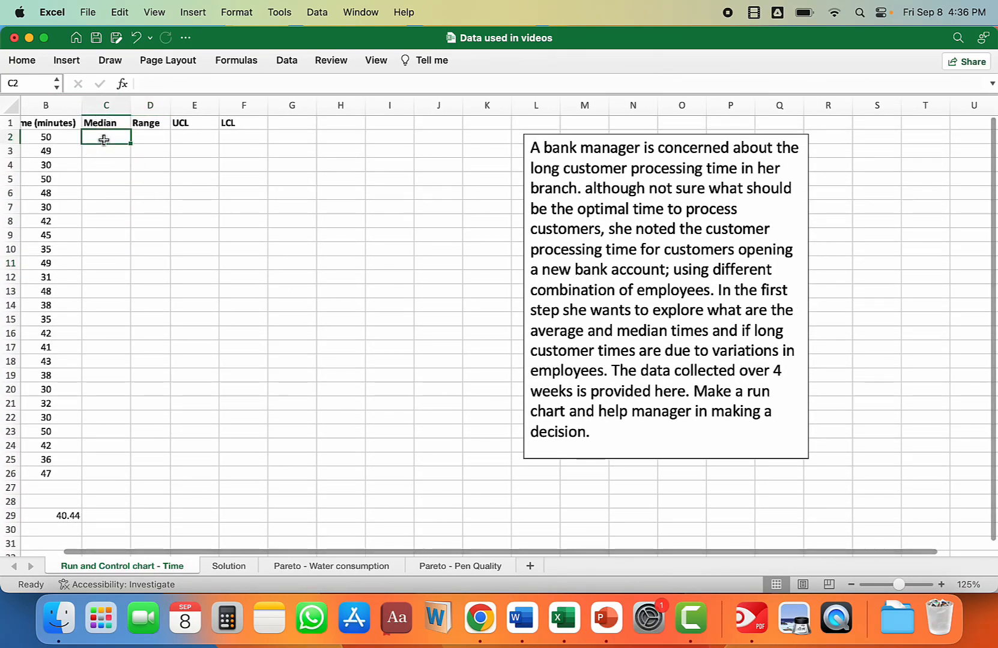
type("=median(")
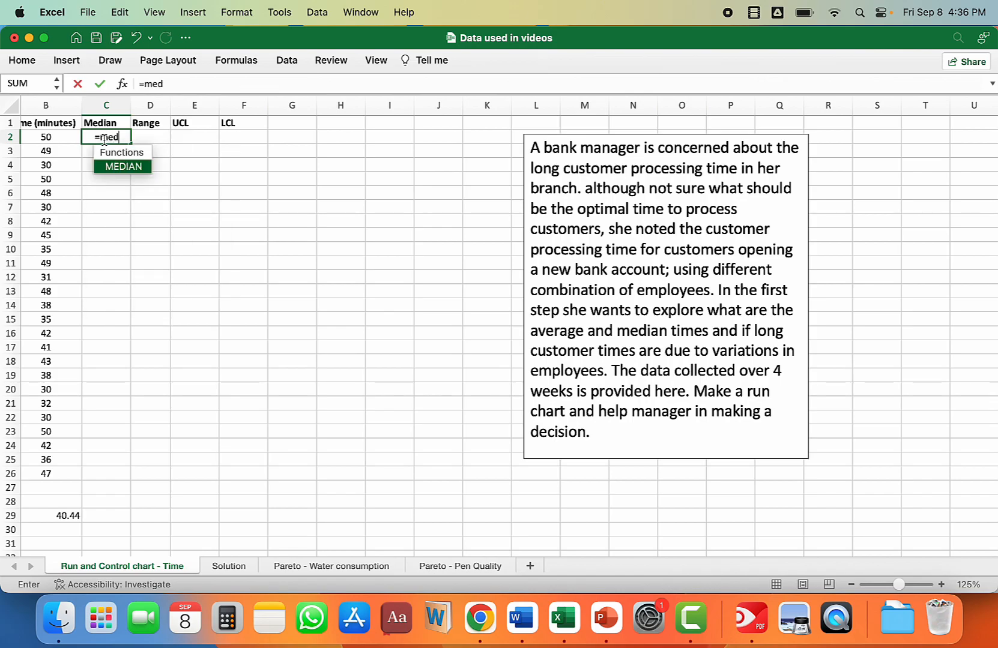
left_click(47, 135)
key("super+shift+Down")
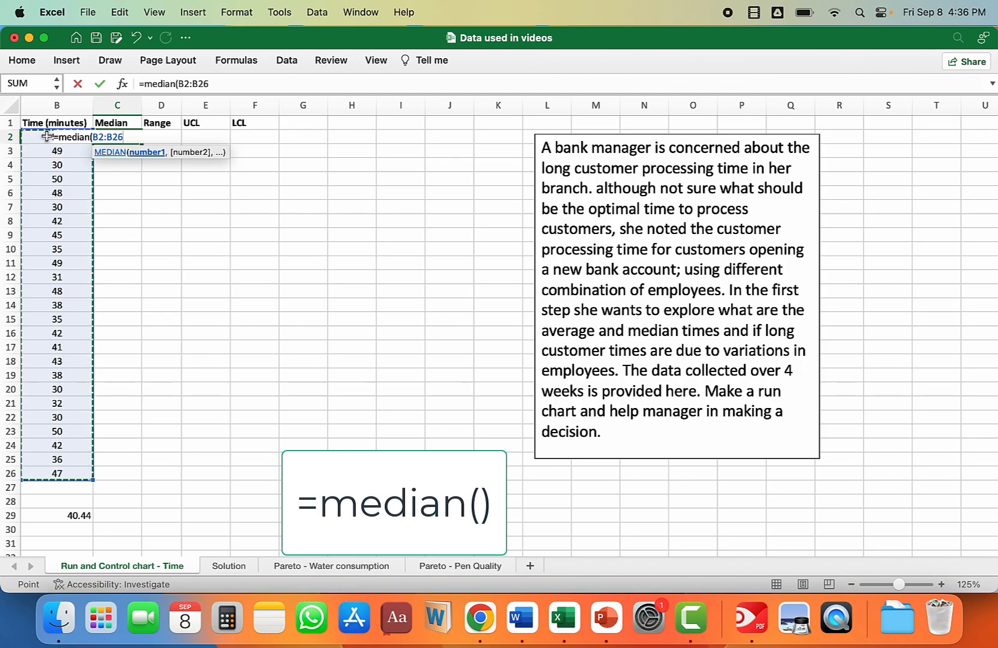
key("F4")
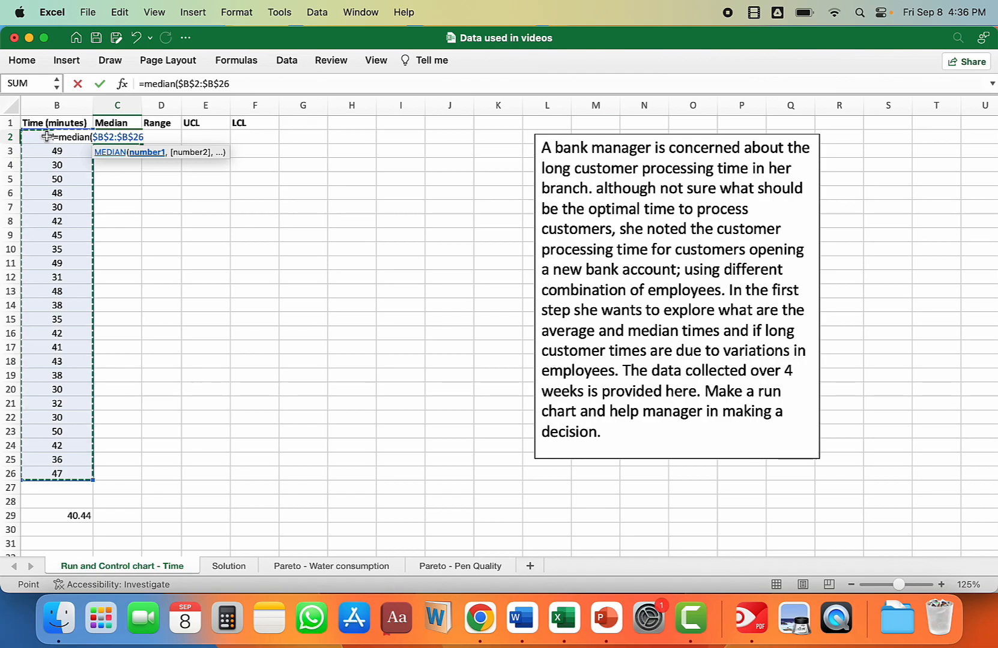
key("Return")
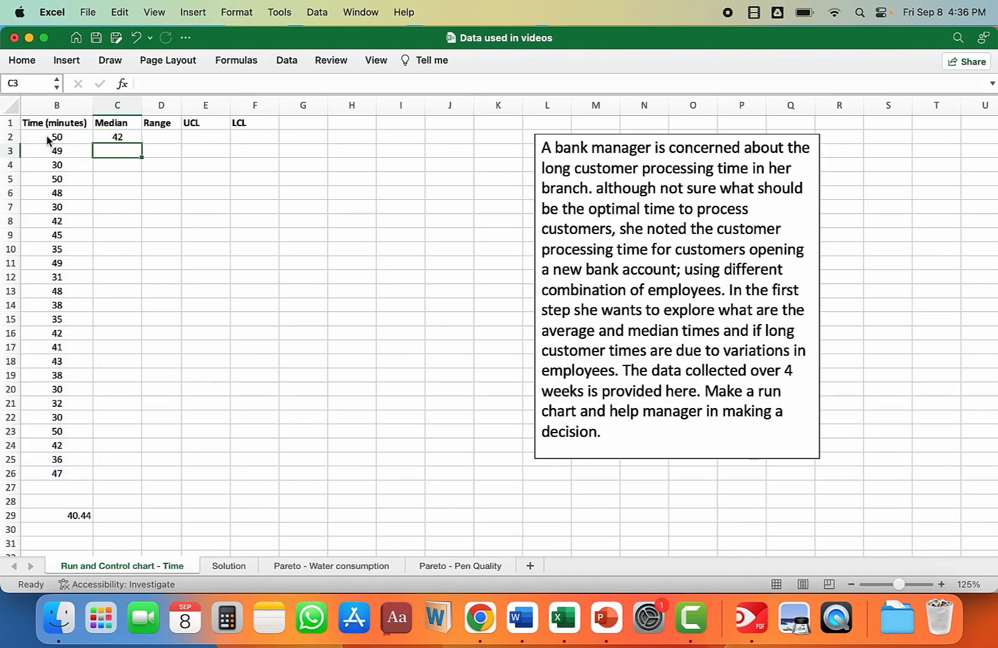
left_click(122, 137)
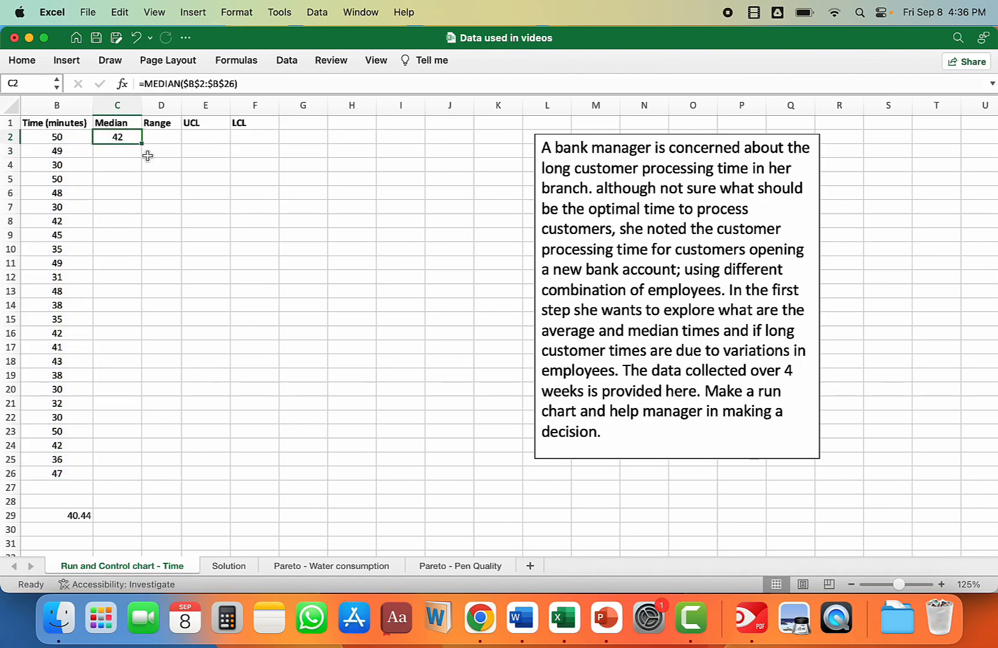
left_click_drag(140, 143, 142, 480)
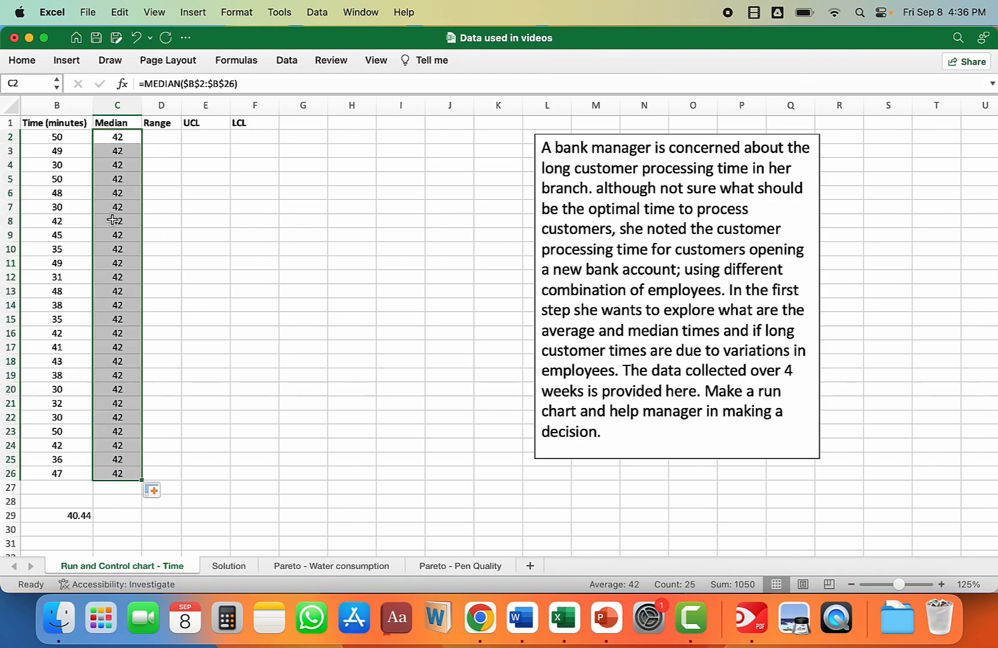
Step: Widen the Range column and enter =(B29-B2) in D2 to subtract the first time from the average
left_click_drag(186, 114, 217, 113)
left_click(179, 138)
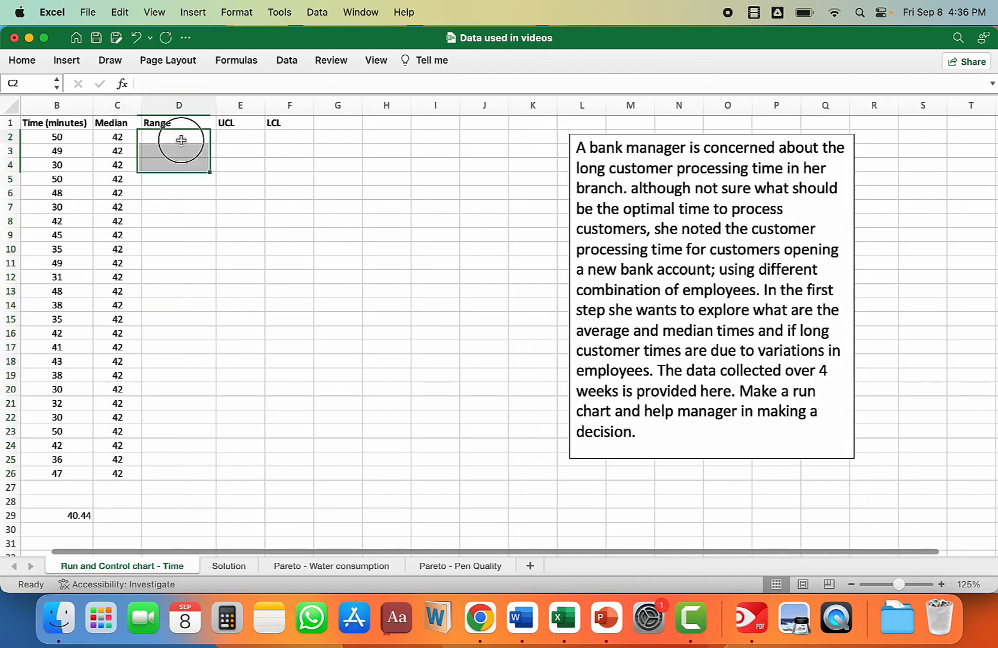
type("=")
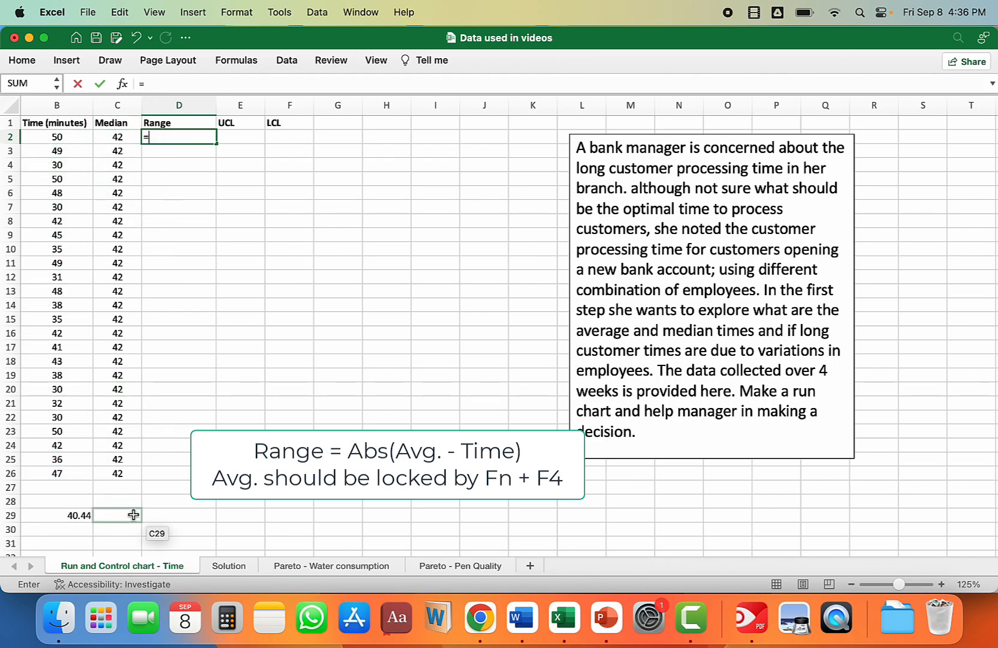
scroll(141, 520, "left", 1)
type("(")
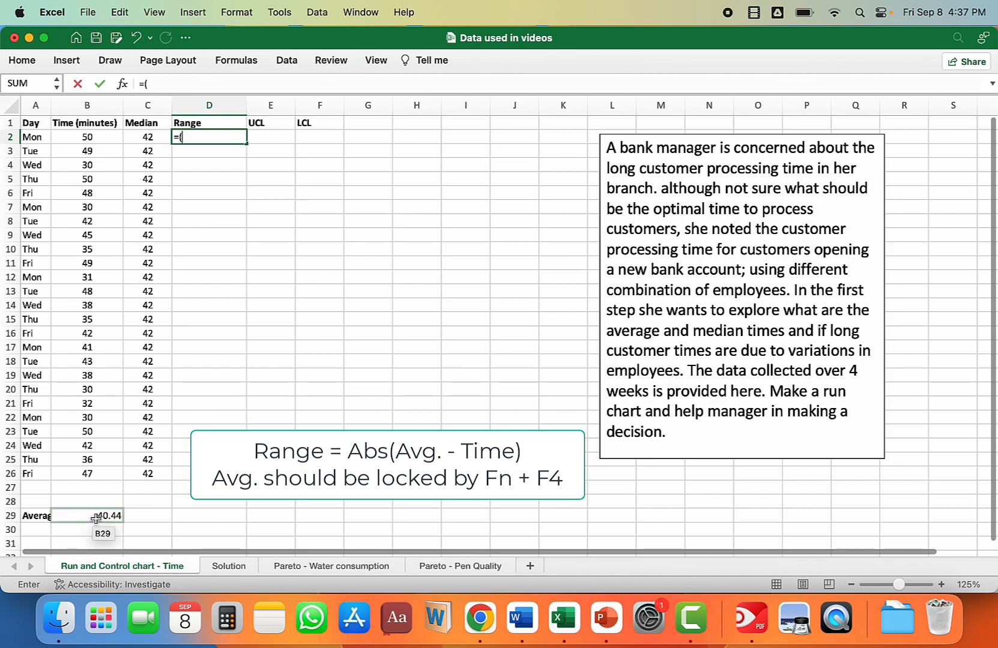
left_click(96, 520)
type("-")
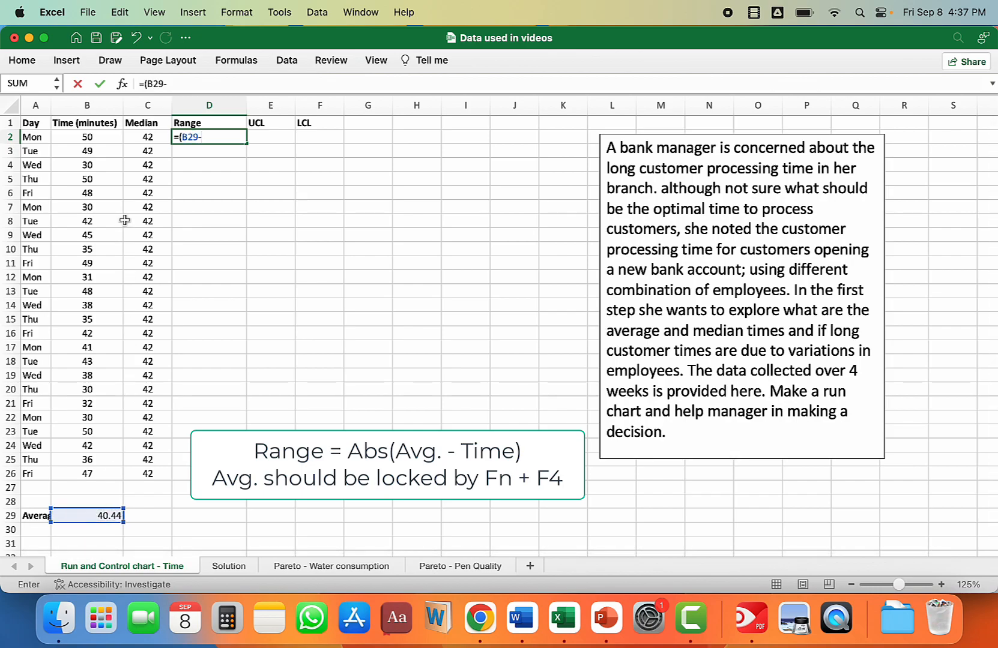
left_click(90, 137)
key("Return")
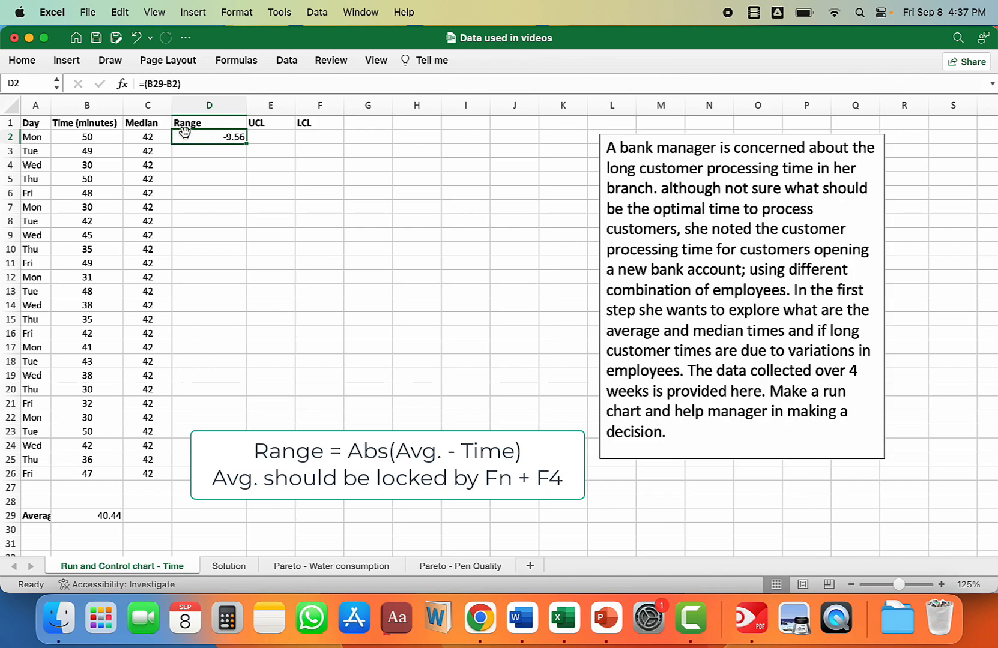
Step: Change the Range formula in D2 to =ABS($B$29-B2) and fill it down to D26
left_click(145, 83)
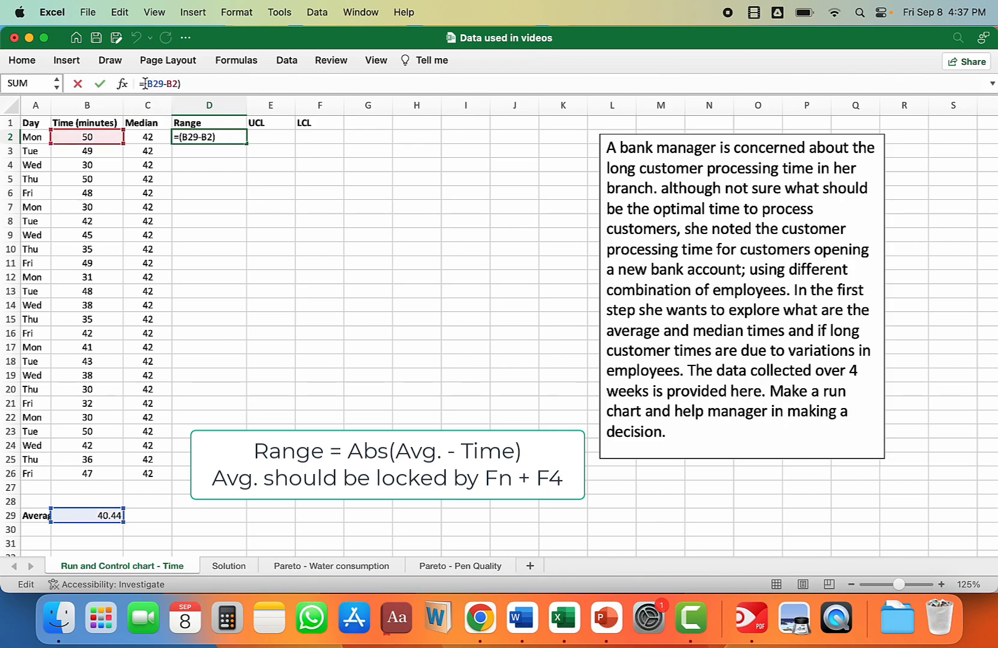
type("ABS")
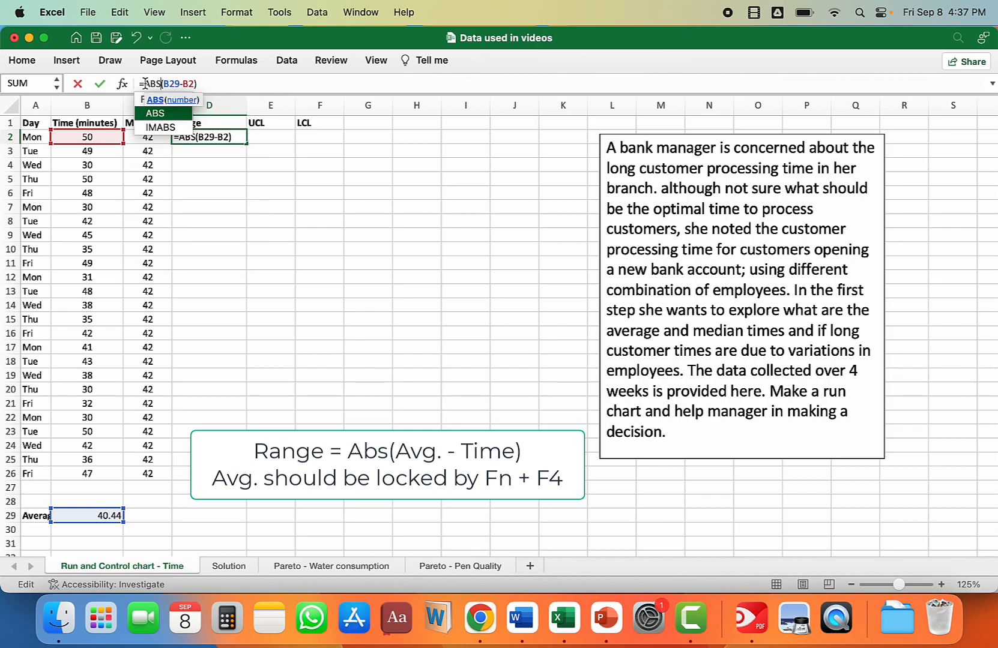
left_click(155, 114)
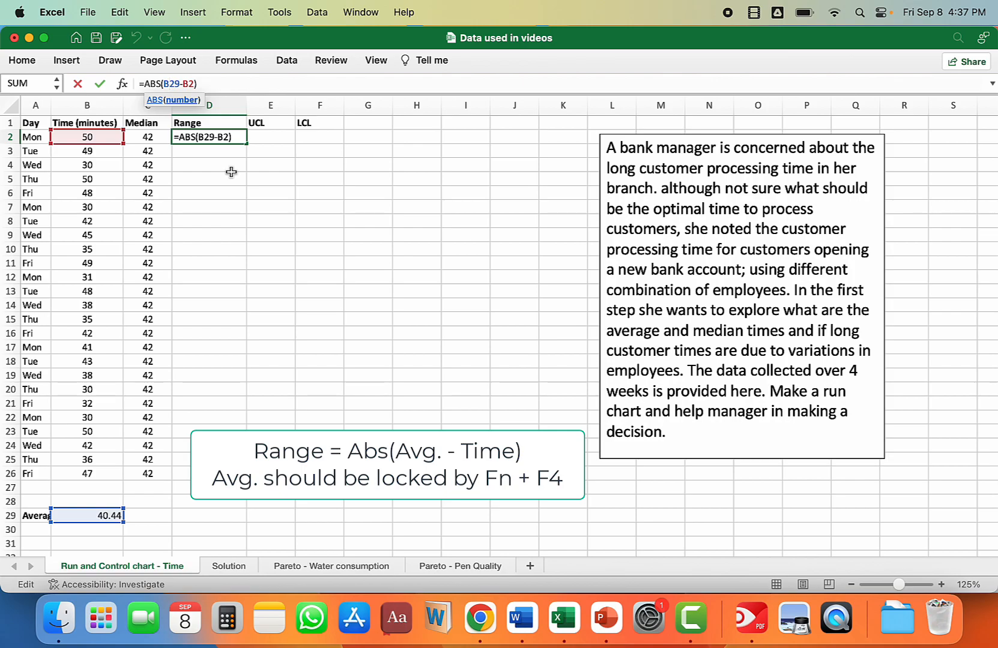
key("F4")
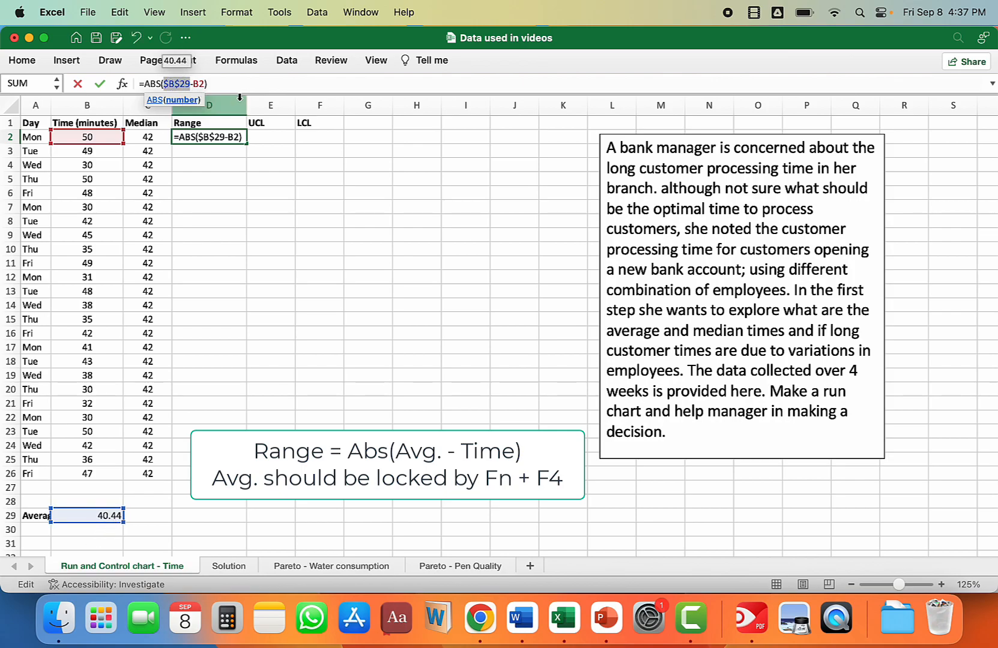
key("Return")
left_click(232, 138)
left_click_drag(247, 143, 206, 476)
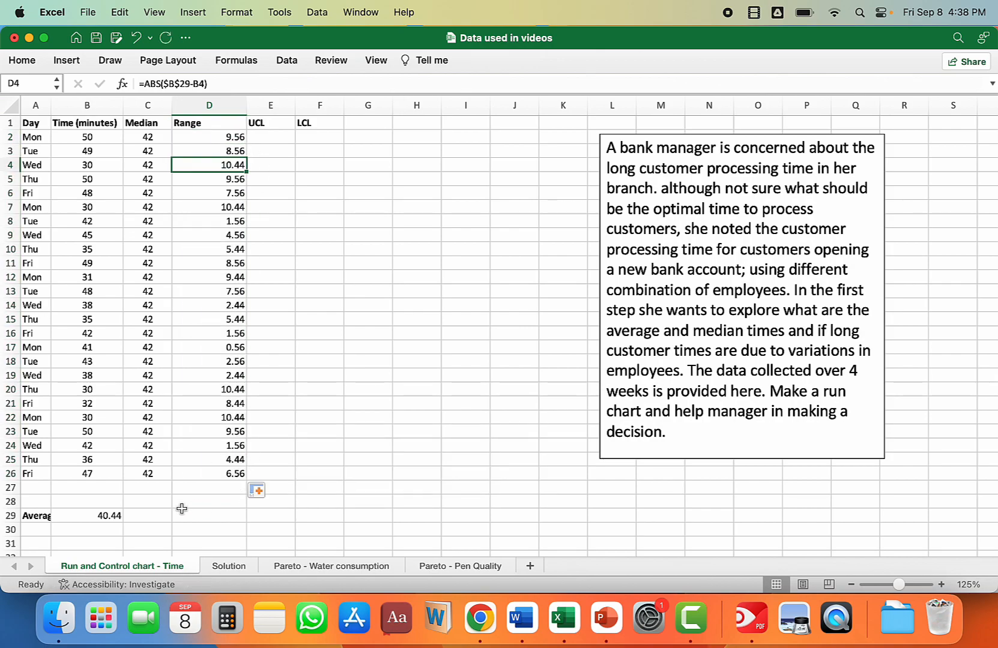
Step: Calculate the average range in D29 by extending the average formula from B29, and leave C29 empty
left_click(209, 516)
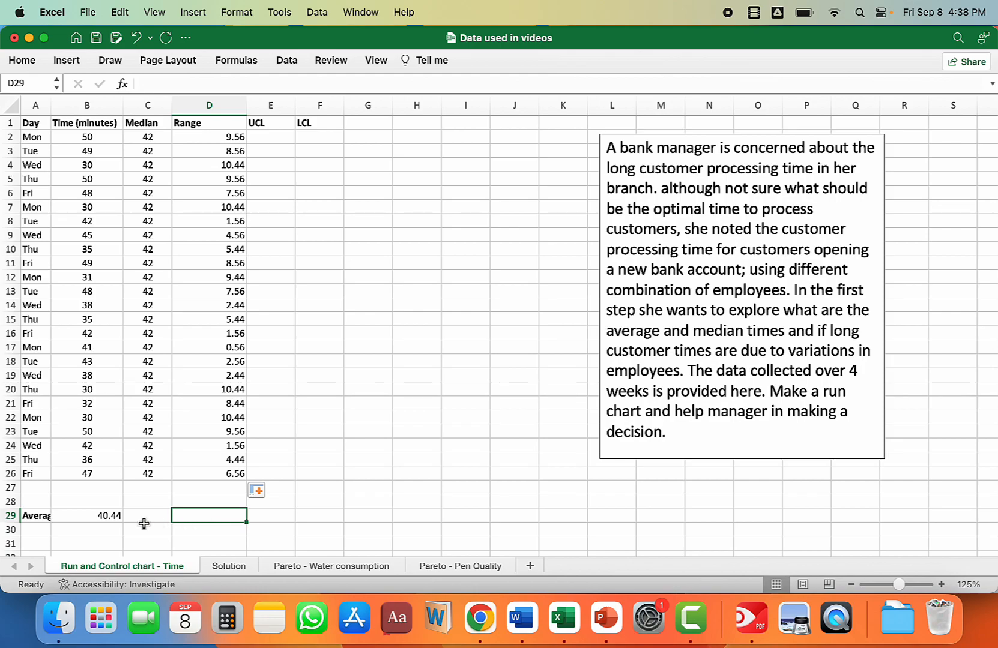
left_click(117, 518)
left_click_drag(123, 522, 251, 519)
left_click(158, 522)
key("Delete")
left_click(228, 514)
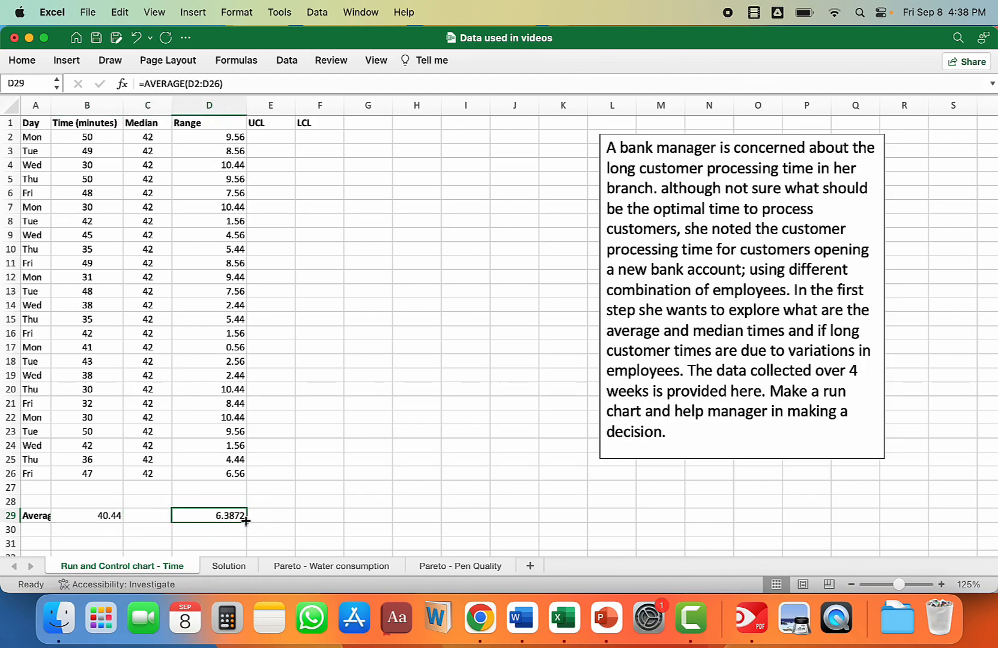
Step: Widen column E, calculate the UCL in E2 with =$B$29+2.66*$D$29 and fill the formula down to E26
left_click_drag(295, 106, 320, 105)
left_click(283, 138)
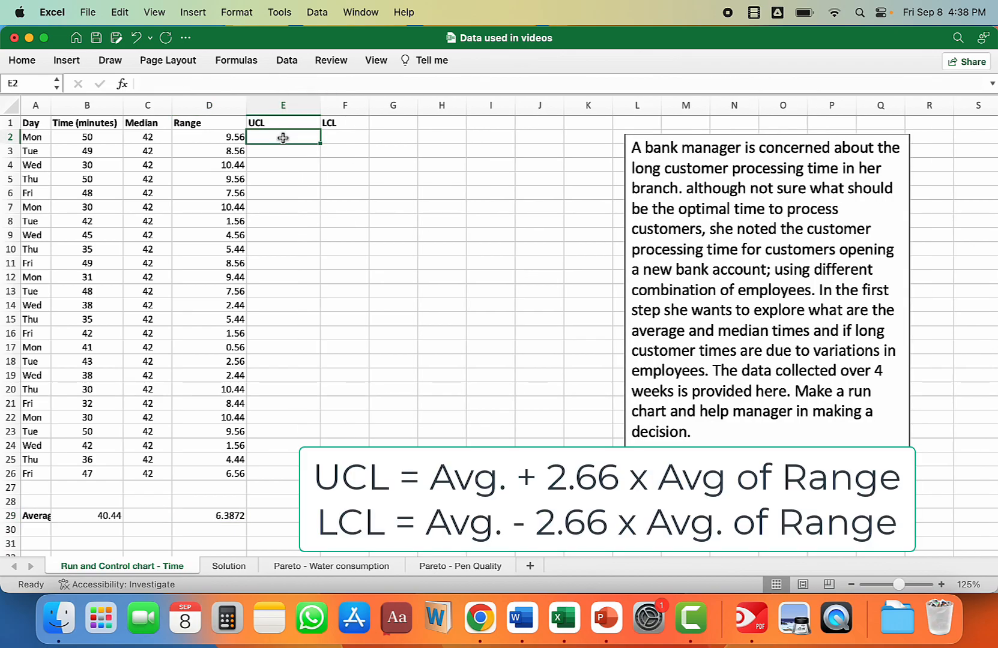
type("=")
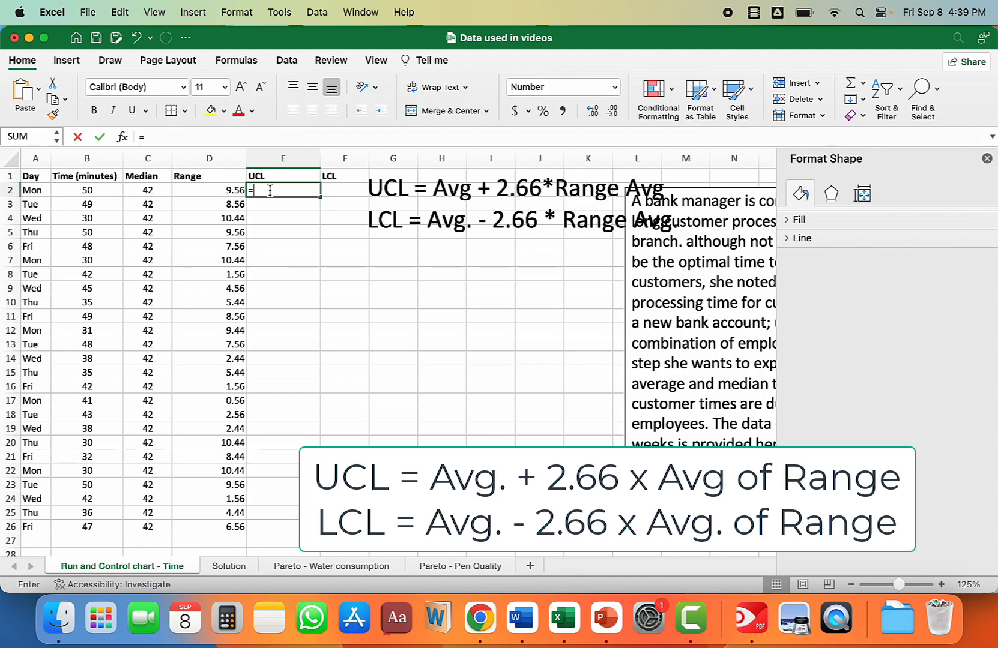
scroll(154, 513, "down", 3)
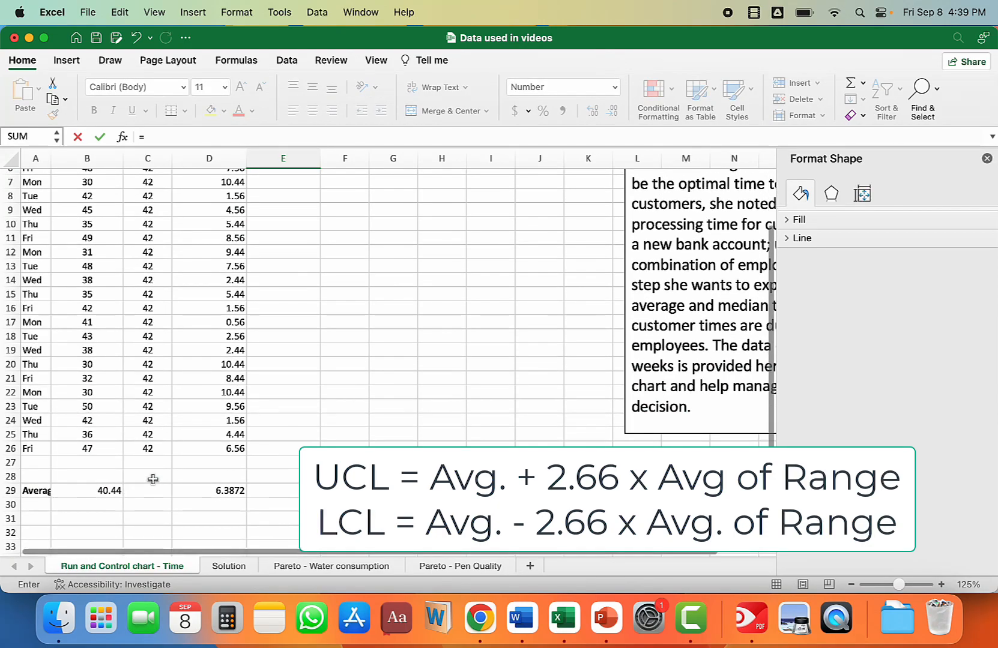
left_click(103, 491)
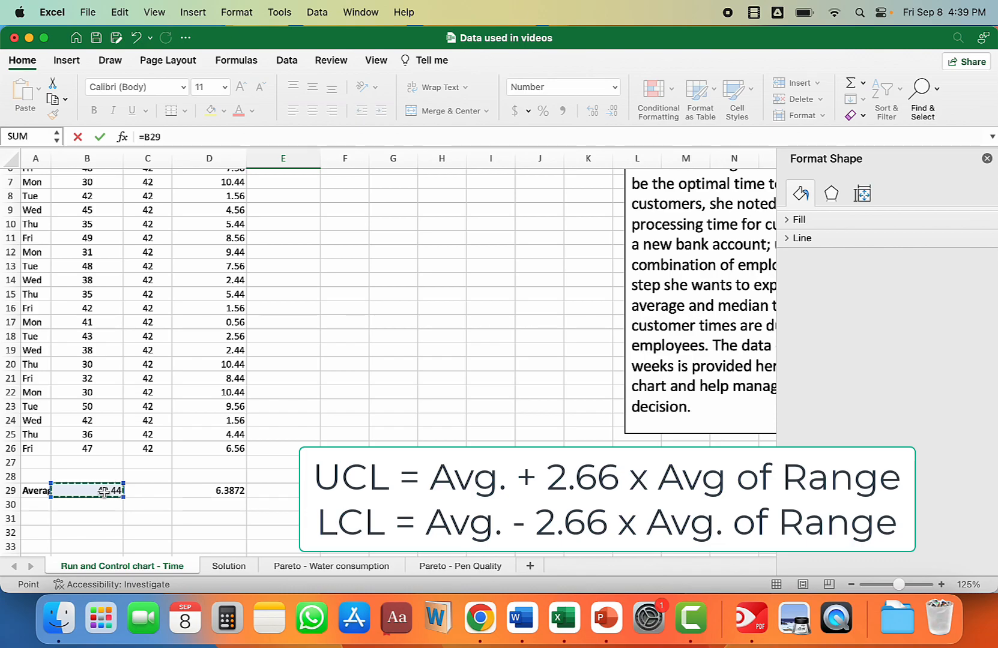
key("F4")
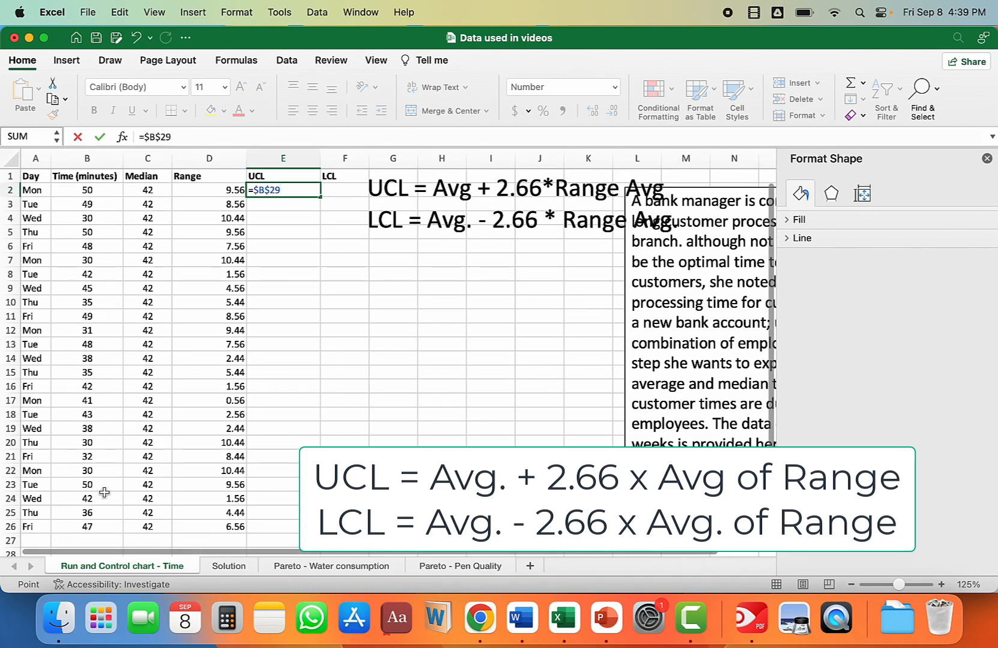
type("+2")
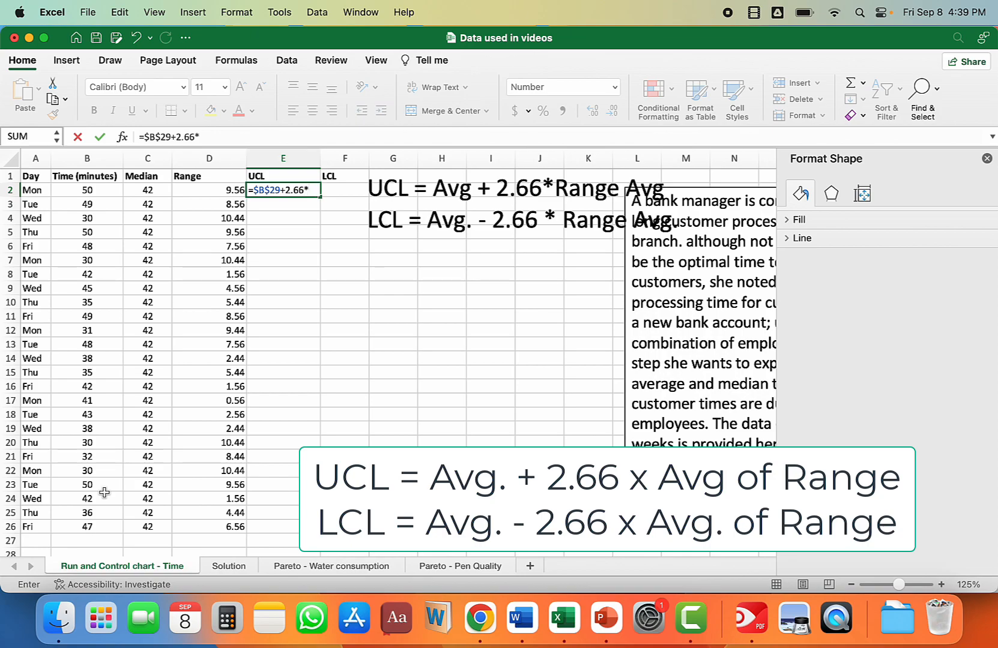
type(".66*")
scroll(104, 492, "down", 3)
left_click(221, 515)
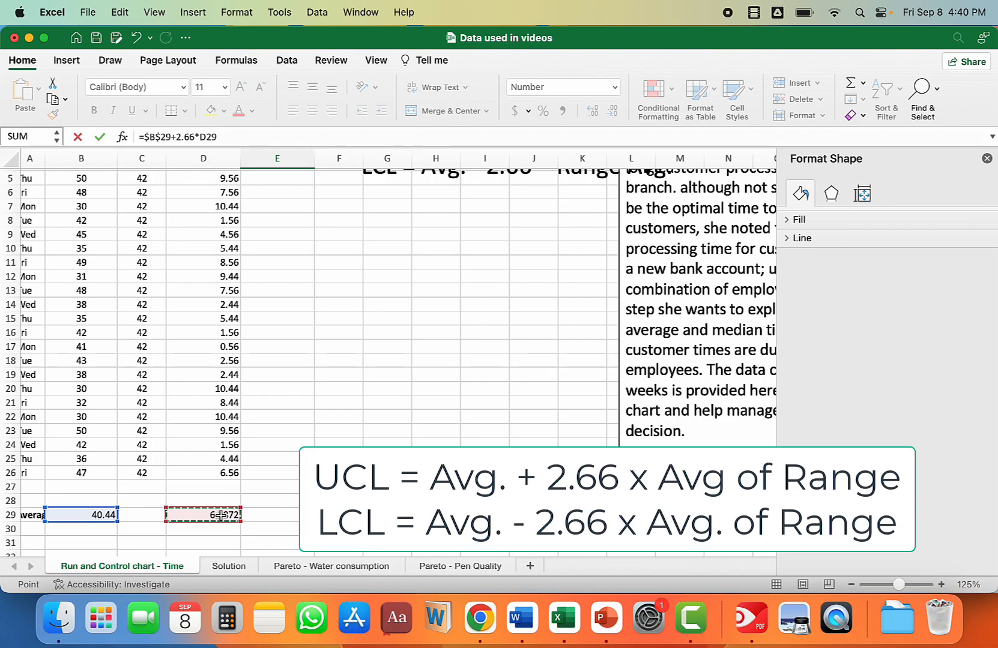
key("F4")
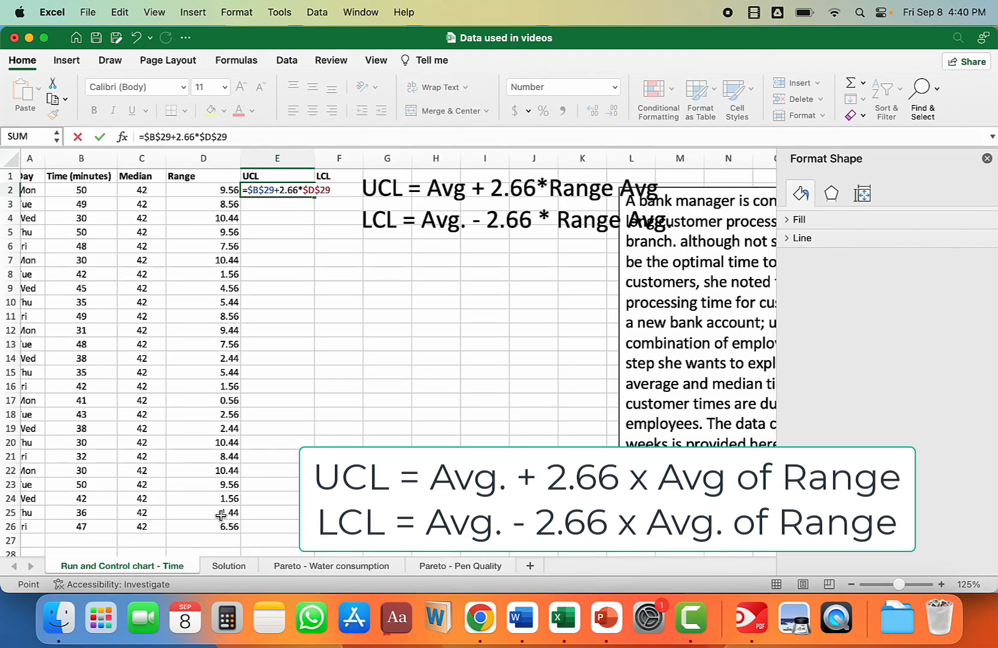
key("Return")
left_click(301, 191)
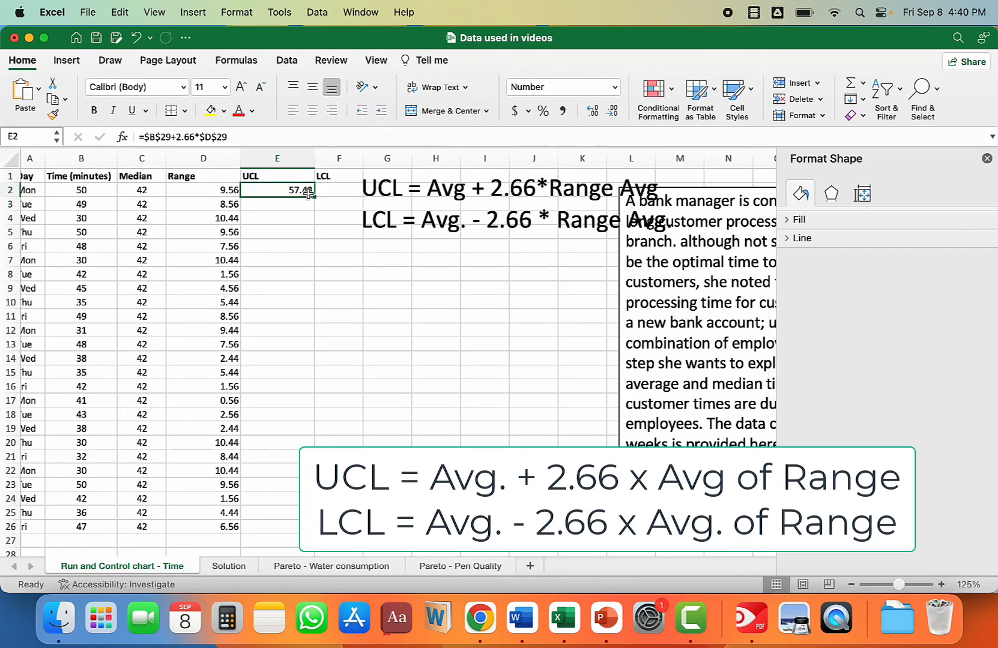
double_click(314, 195)
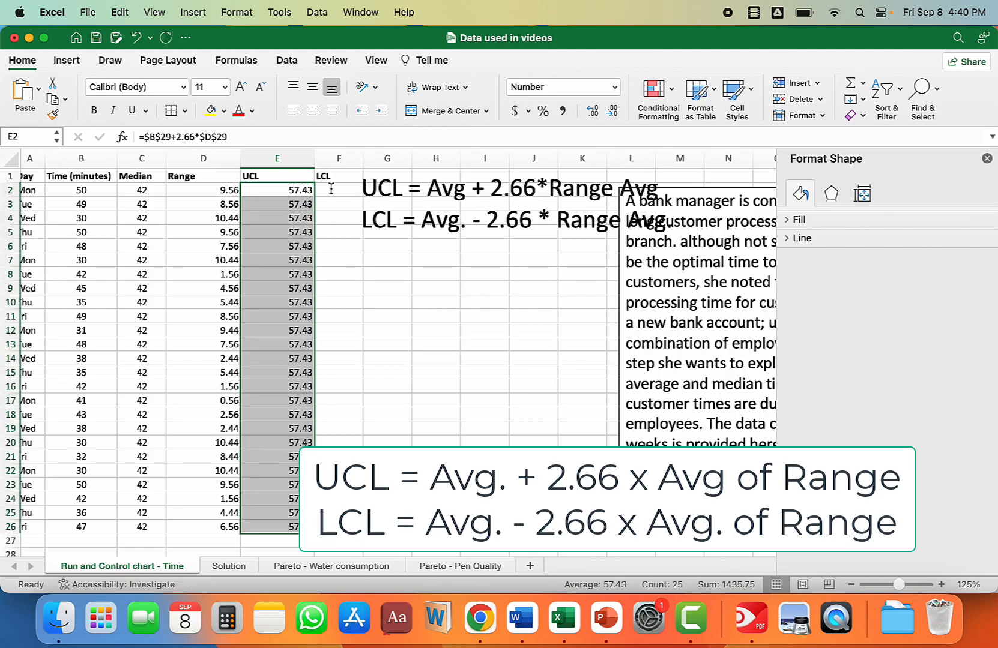
Step: Calculate the LCL in F2 with =$B$29-2.66*$D$29 and fill the formula down to F26
left_click(330, 189)
type("=")
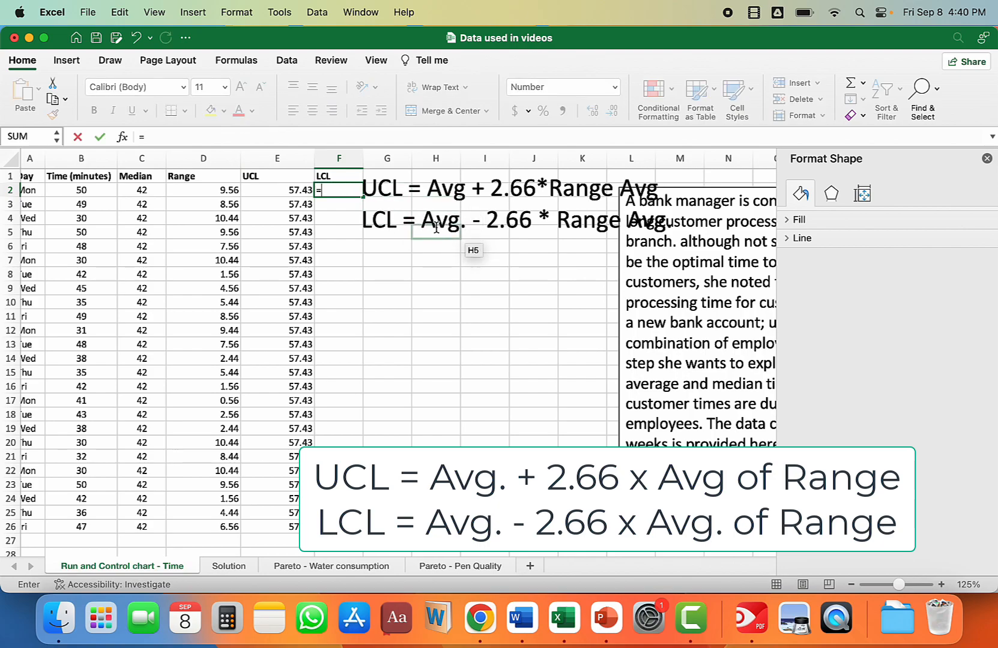
scroll(196, 352, "down", 5)
left_click(111, 380)
key("F4")
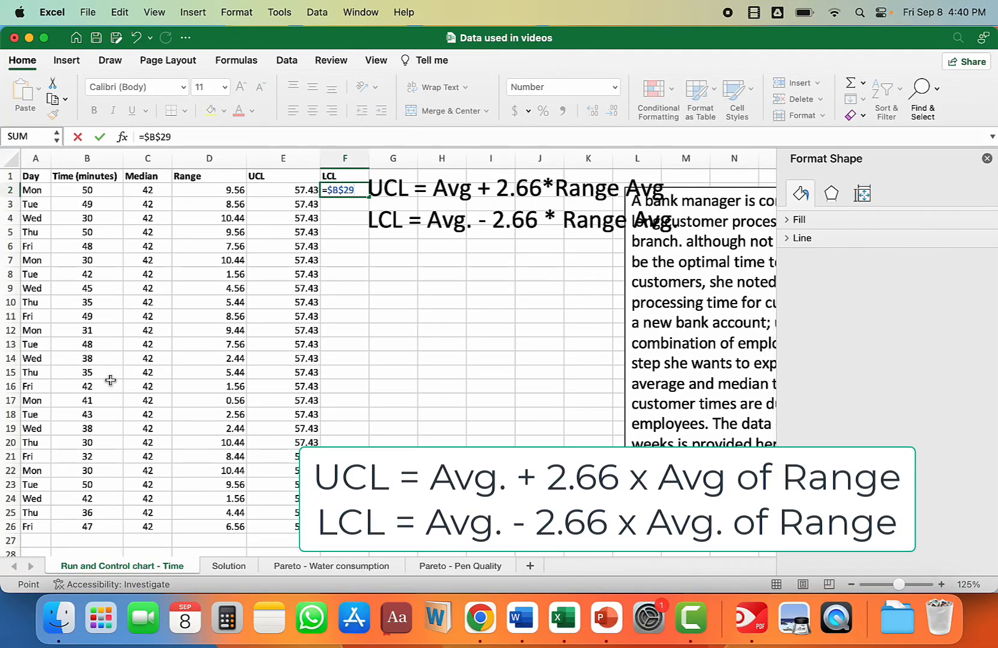
type("-2.")
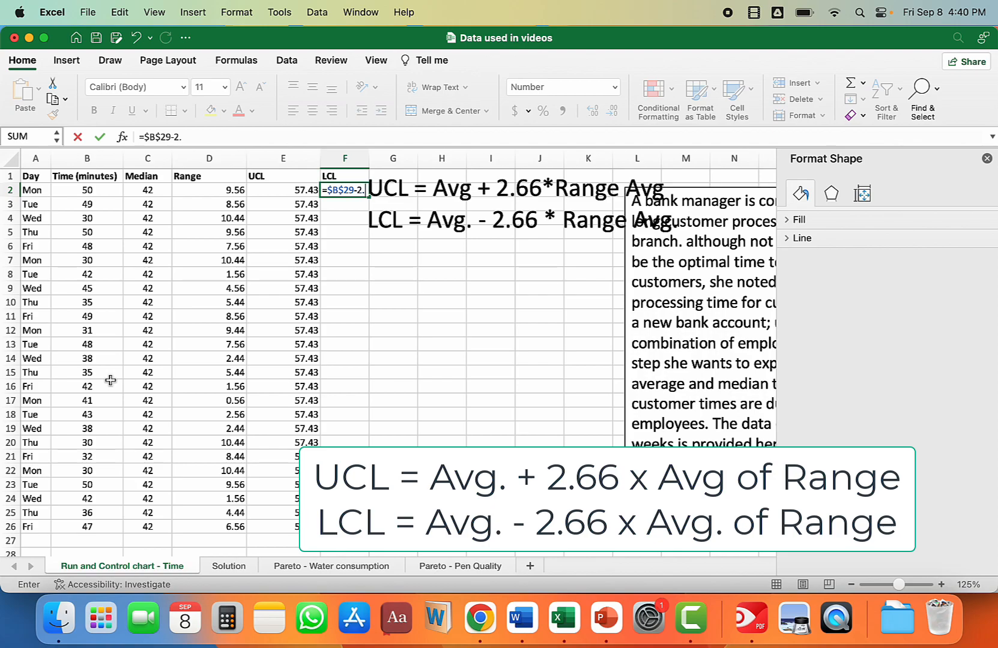
type("66*")
scroll(111, 380, "down", 5)
left_click(187, 470)
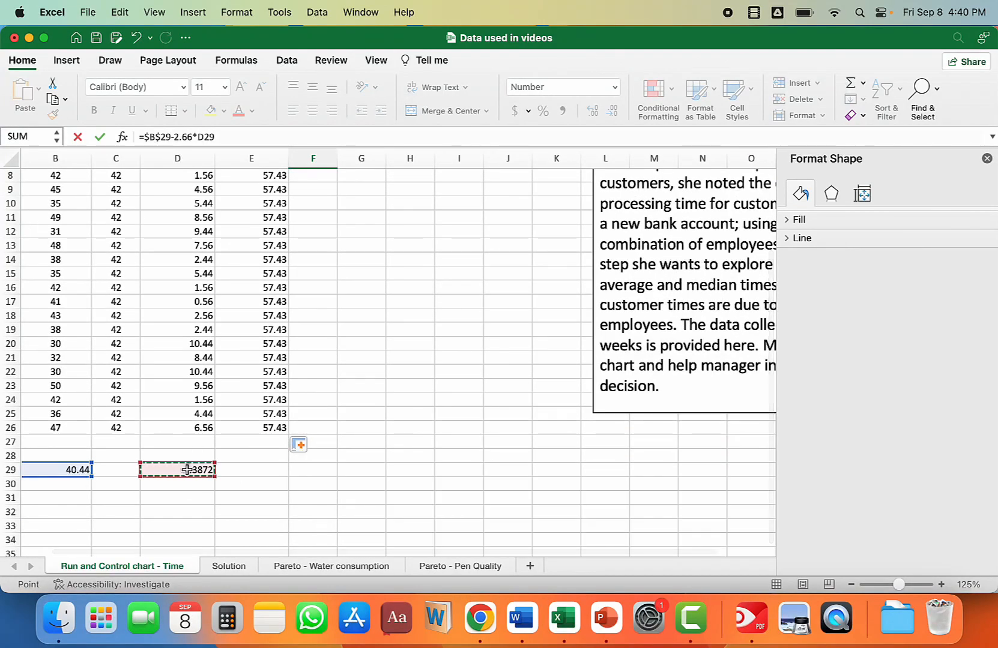
key("F4")
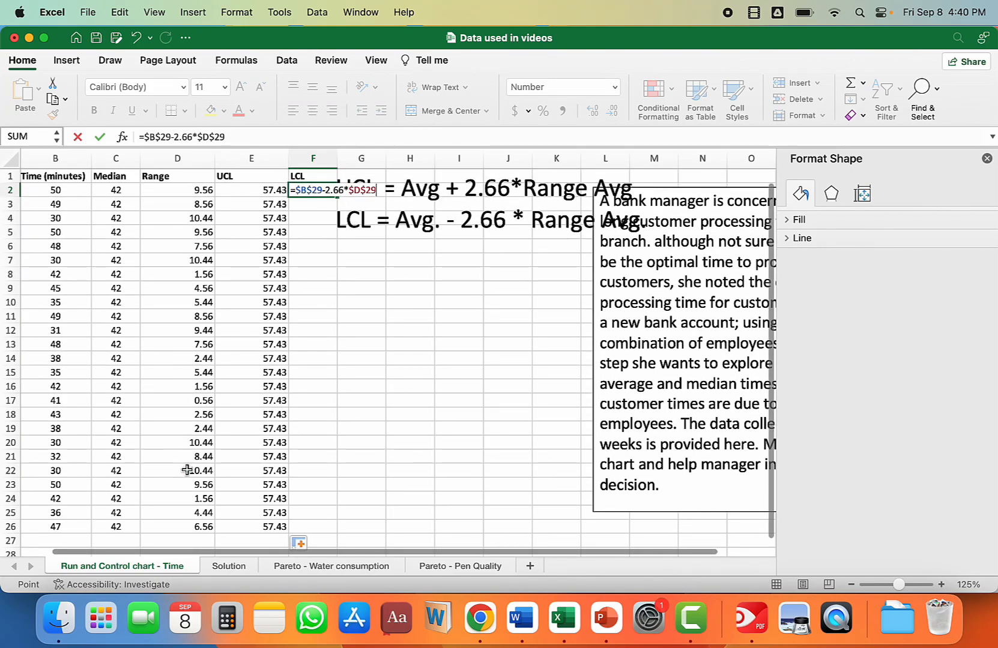
key("Return")
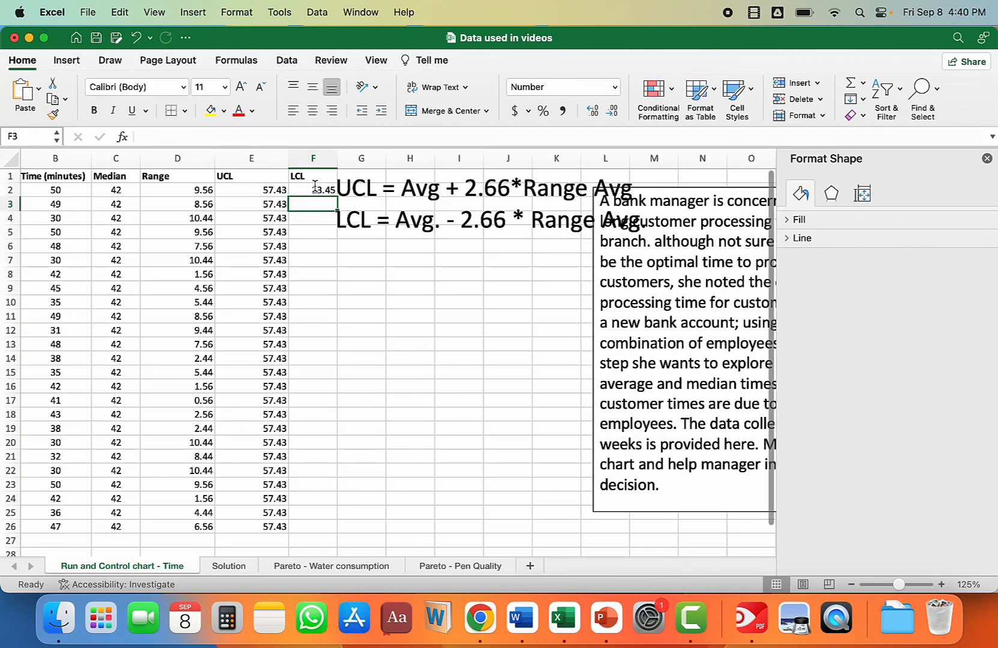
left_click(314, 190)
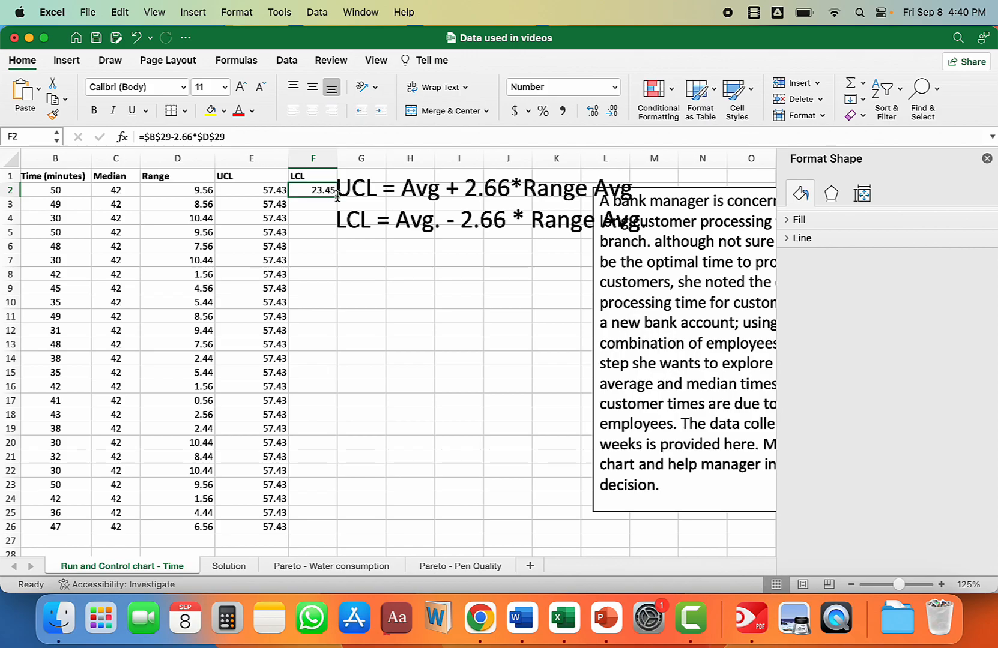
left_click(384, 332)
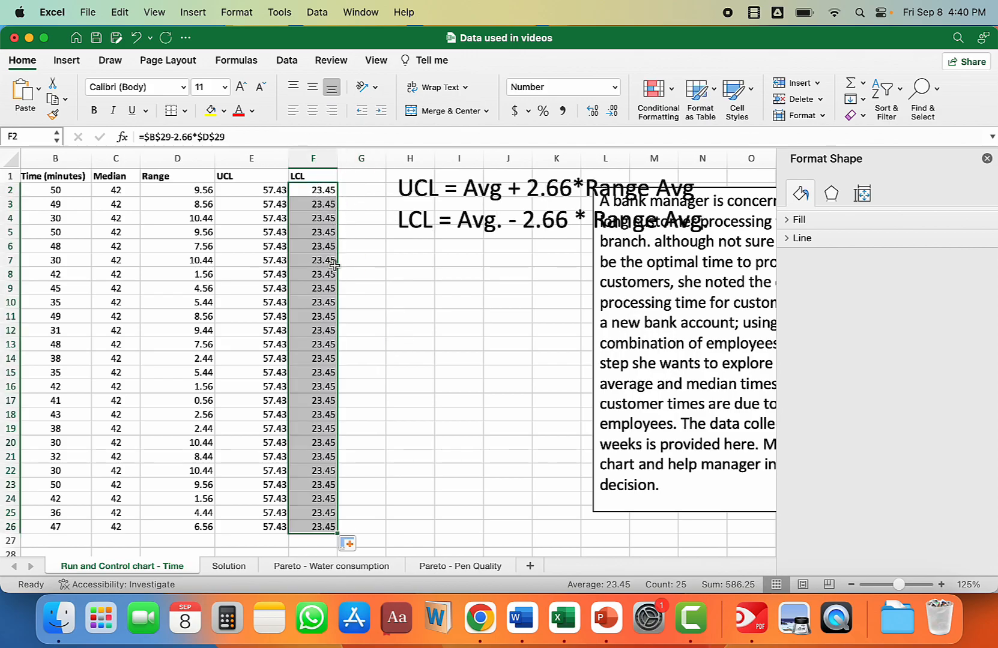
Step: Close the Format Shape pane and move the bank manager problem text box to about column W, clear of the formula note
left_click(986, 159)
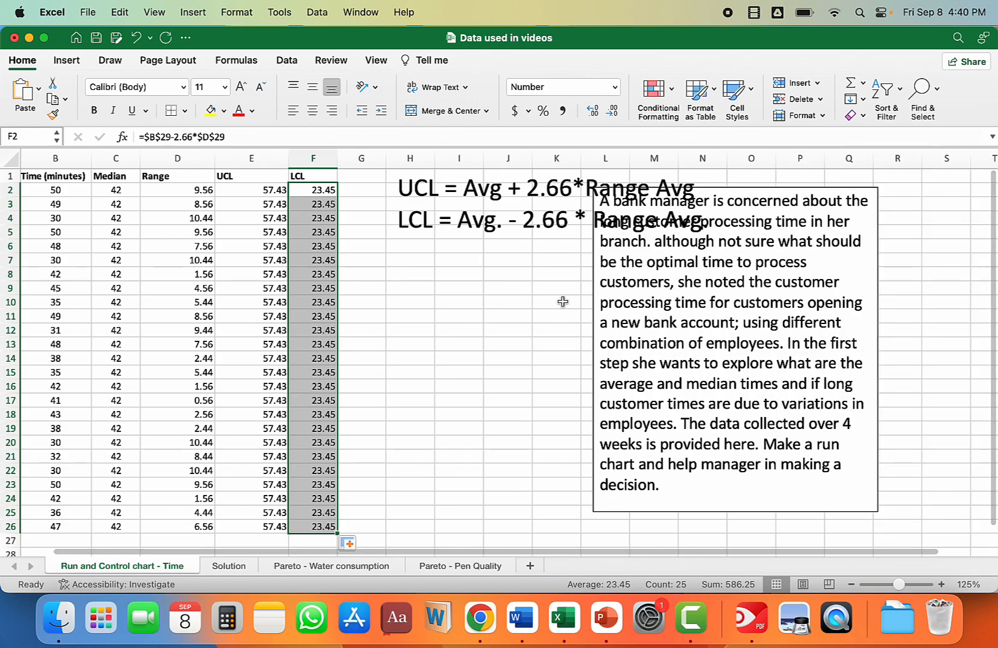
left_click(737, 189)
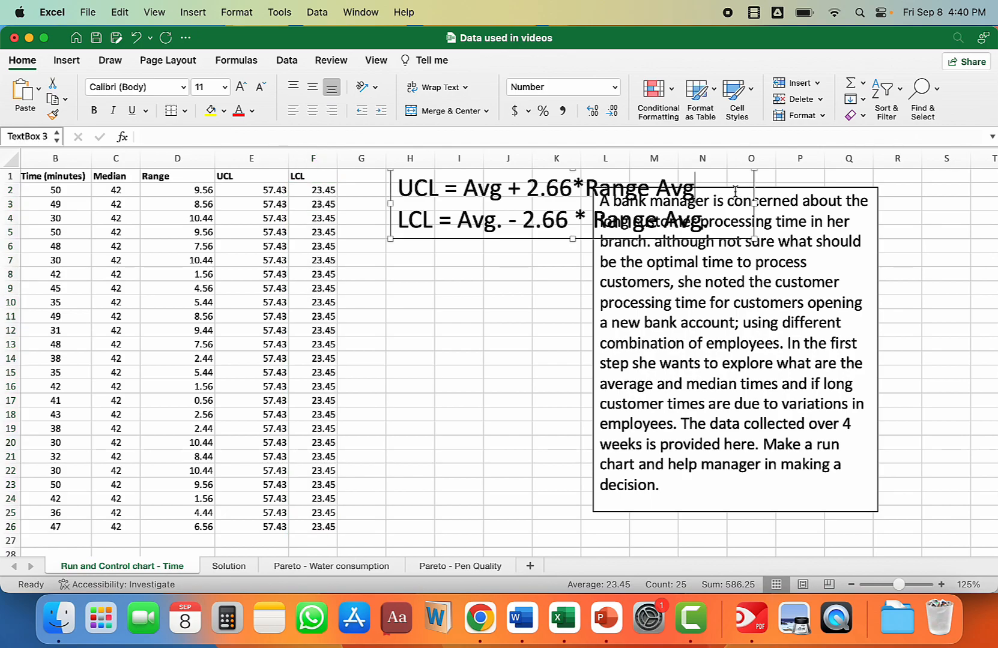
left_click_drag(816, 188, 994, 179)
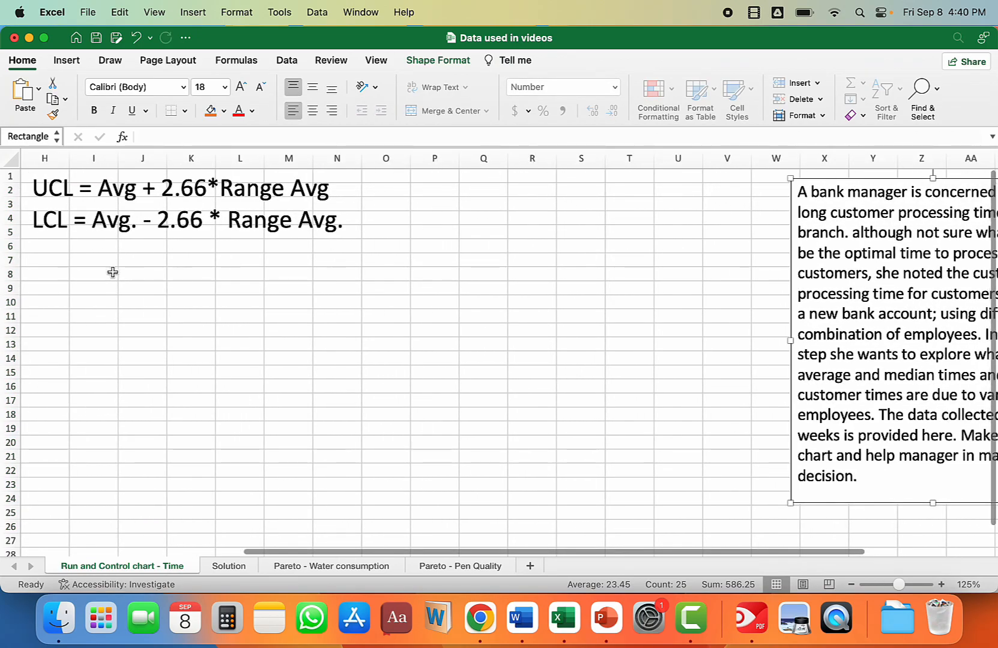
Step: Insert a basic 2-D line chart from the data in A1:F26 and position it over about columns F to N
scroll(415, 434, "left", 10)
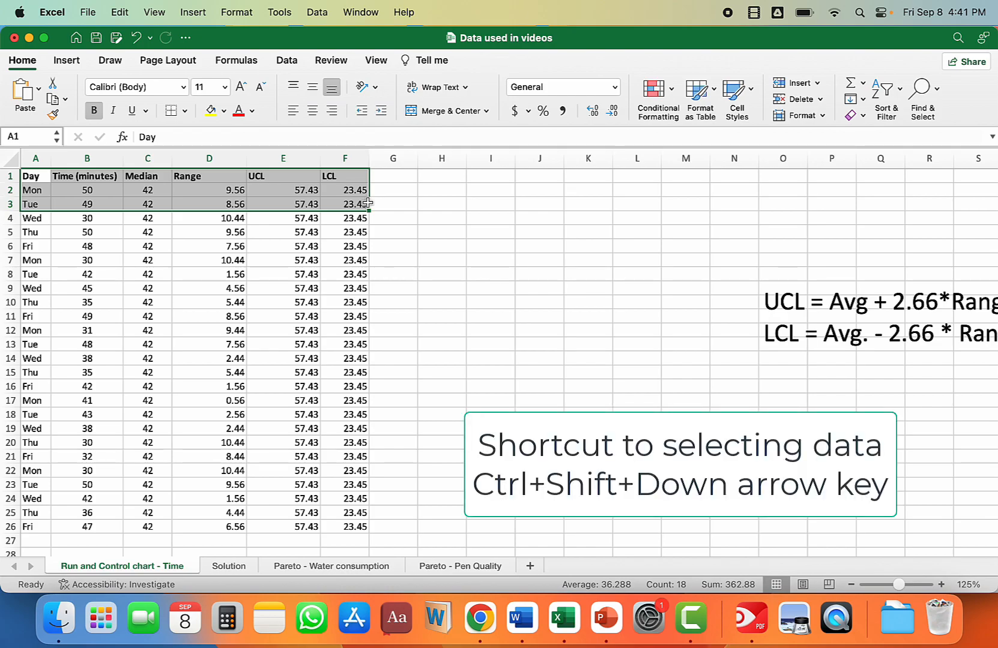
key("ctrl+shift+Down")
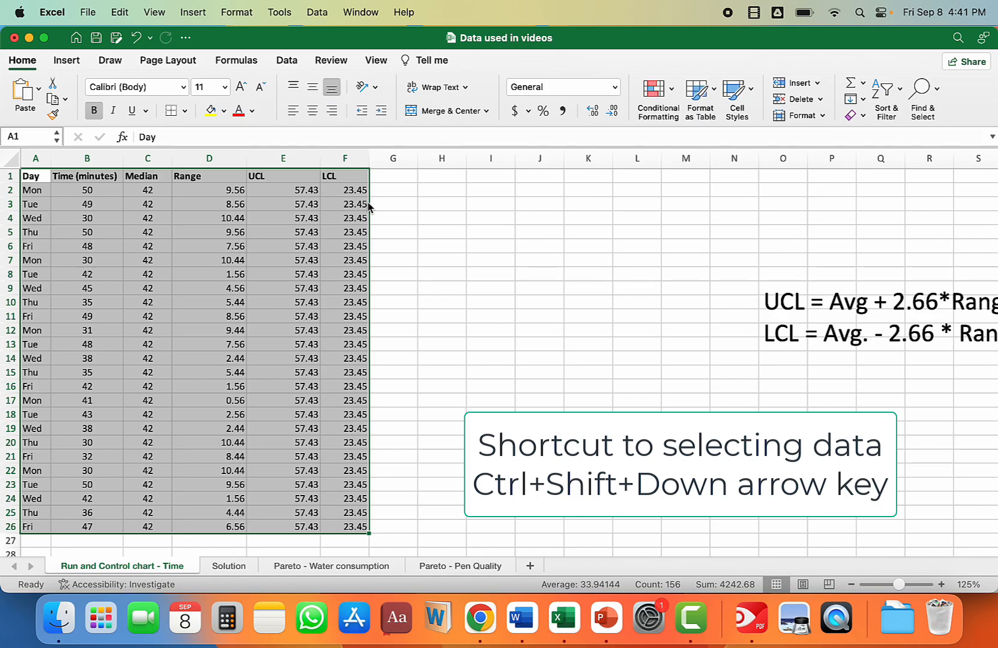
left_click(69, 61)
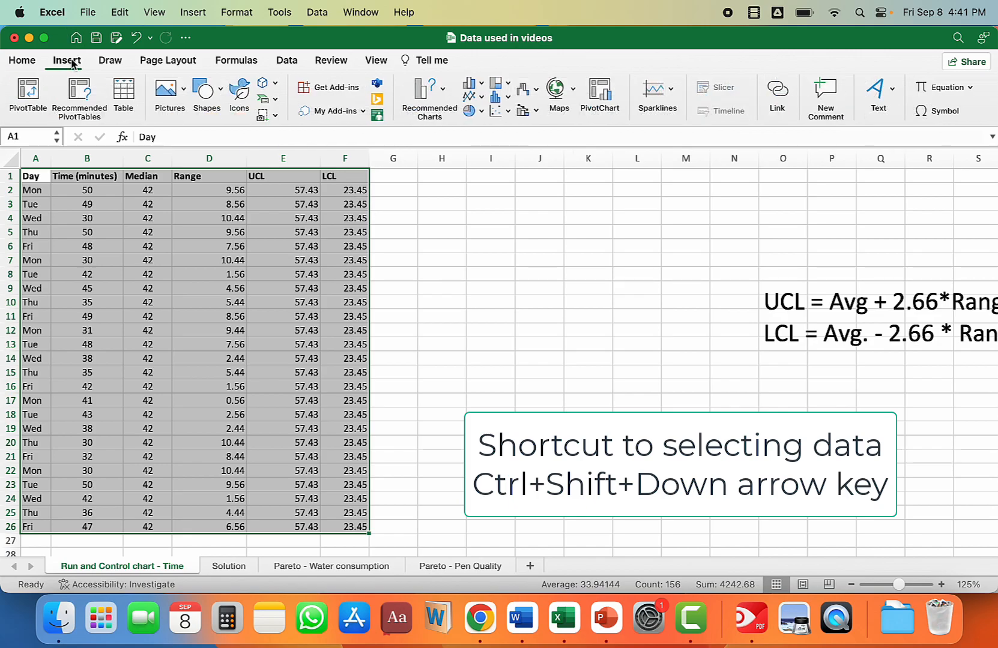
left_click(474, 97)
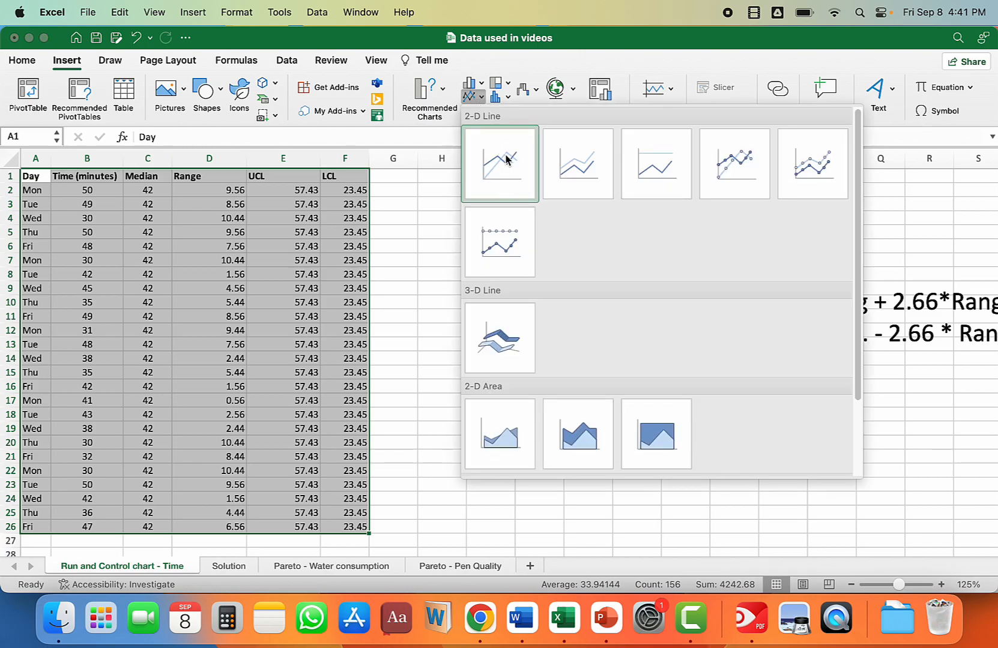
left_click(505, 157)
left_click_drag(676, 262, 762, 188)
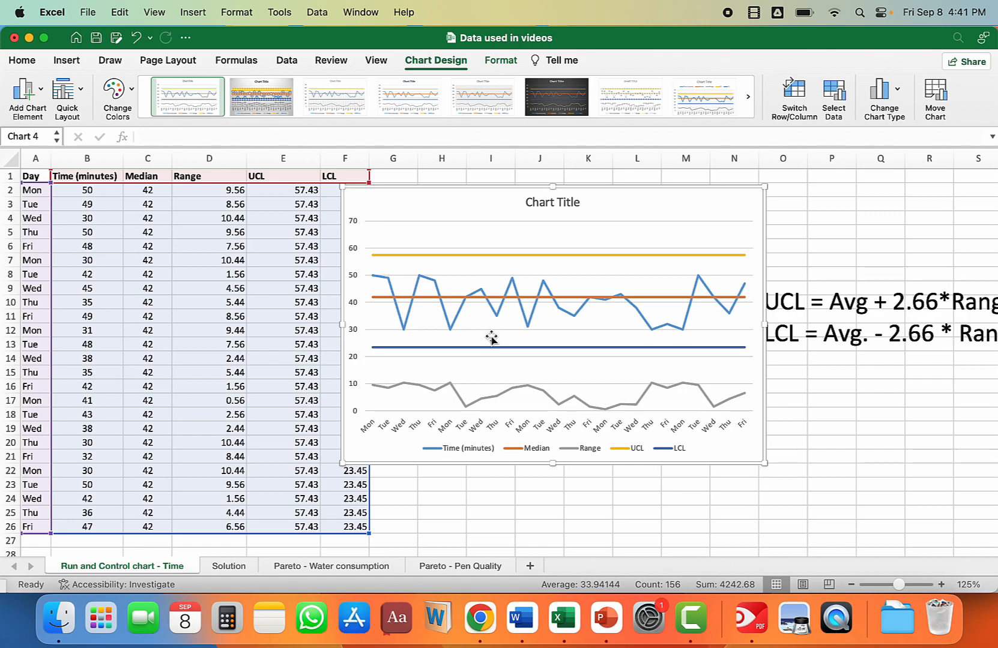
Step: Delete the Range series from the line chart
left_click(408, 387)
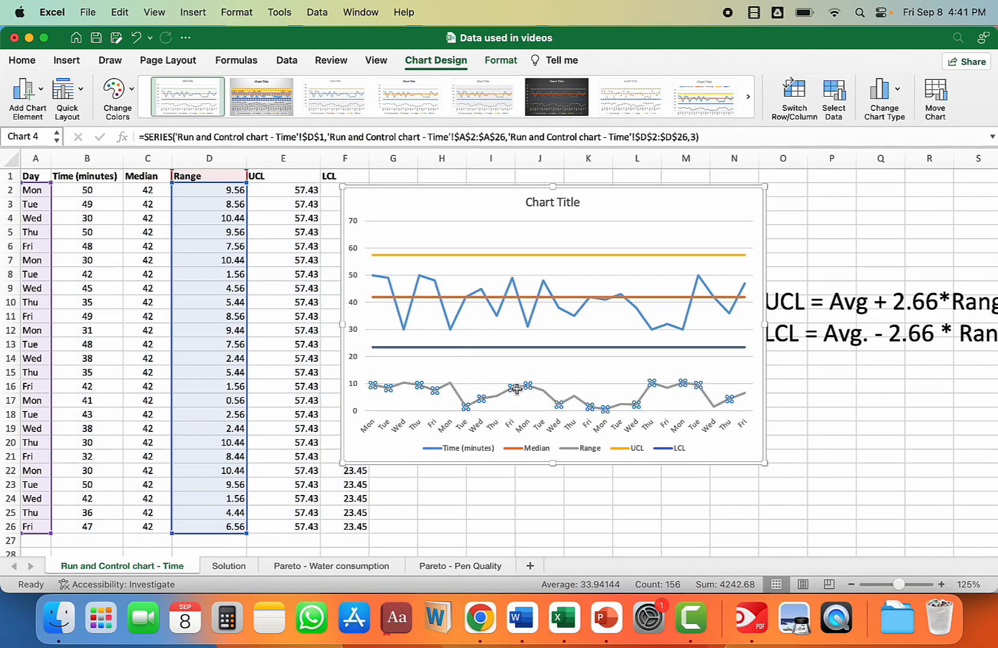
mouse_move(412, 391)
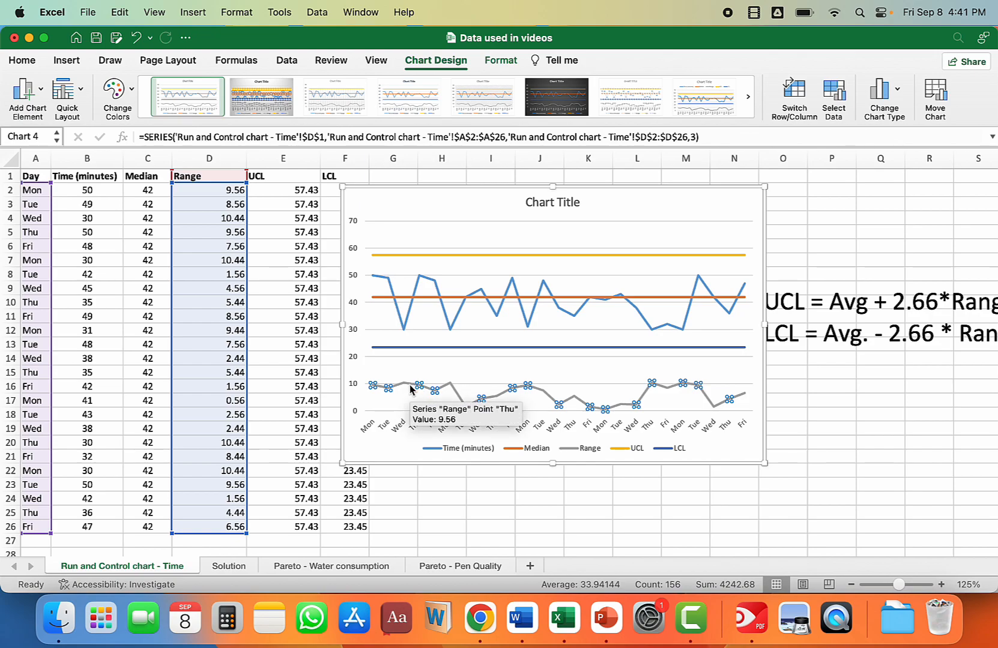
key("Delete")
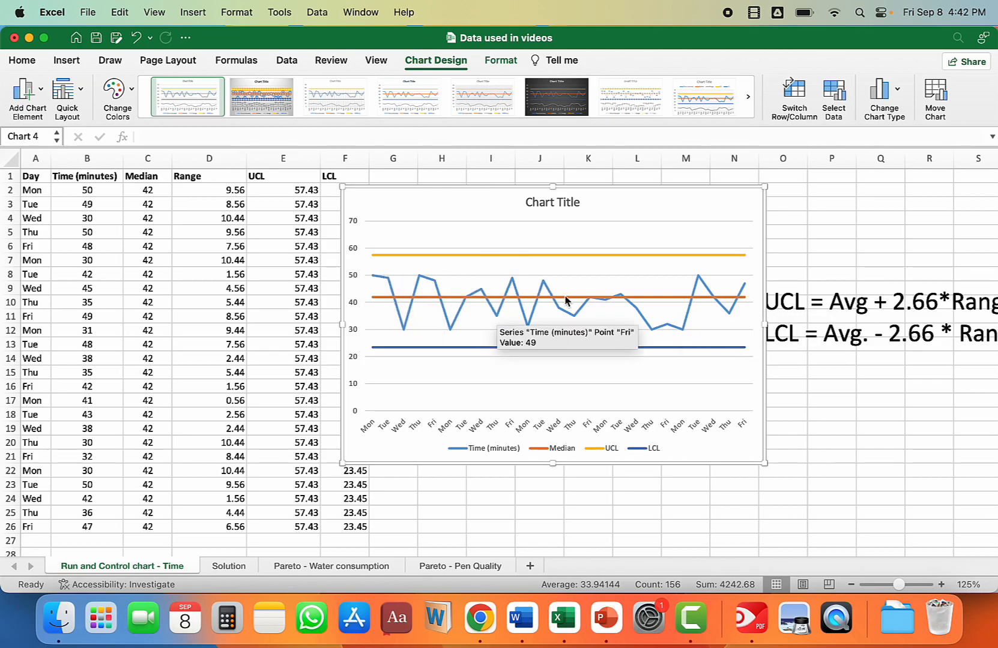
Step: Change the chart title to "Control chart" and enlarge the chart to cover about columns E to N, down to row 24
left_click(526, 203)
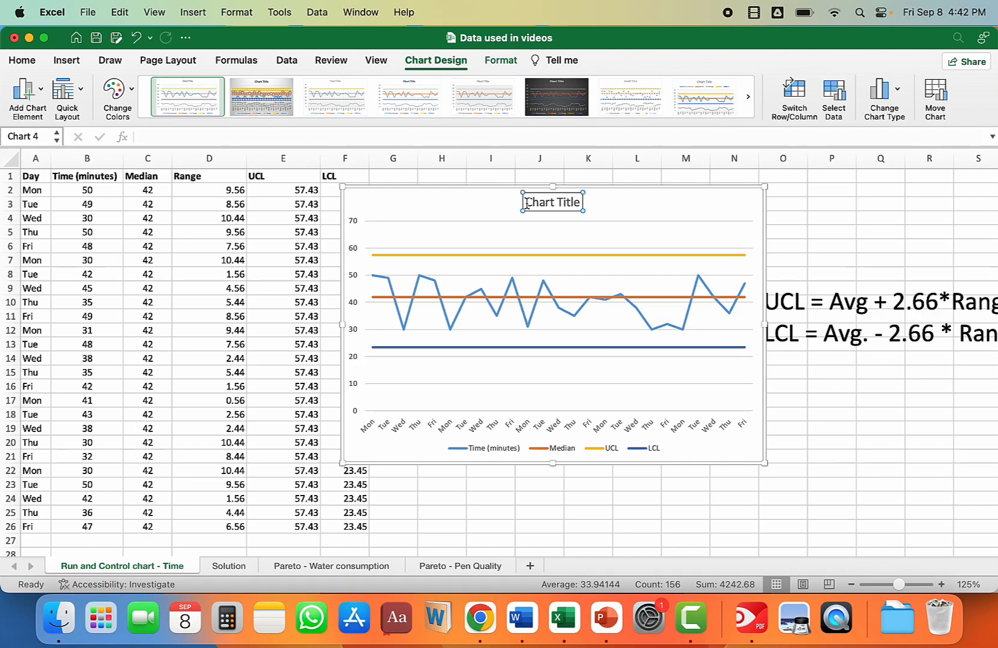
left_click_drag(526, 203, 568, 203)
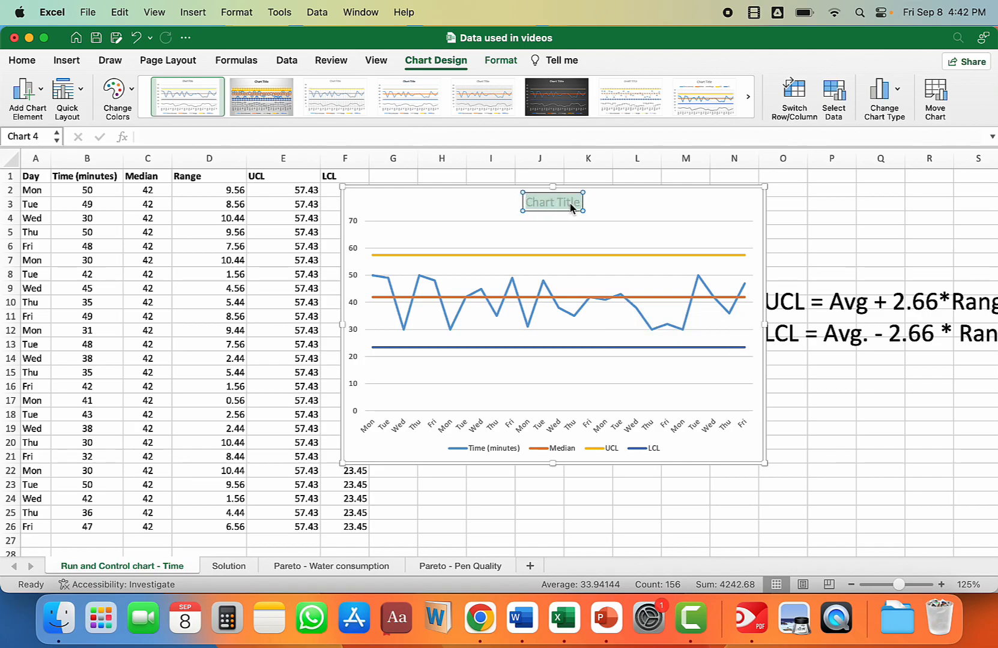
type("C")
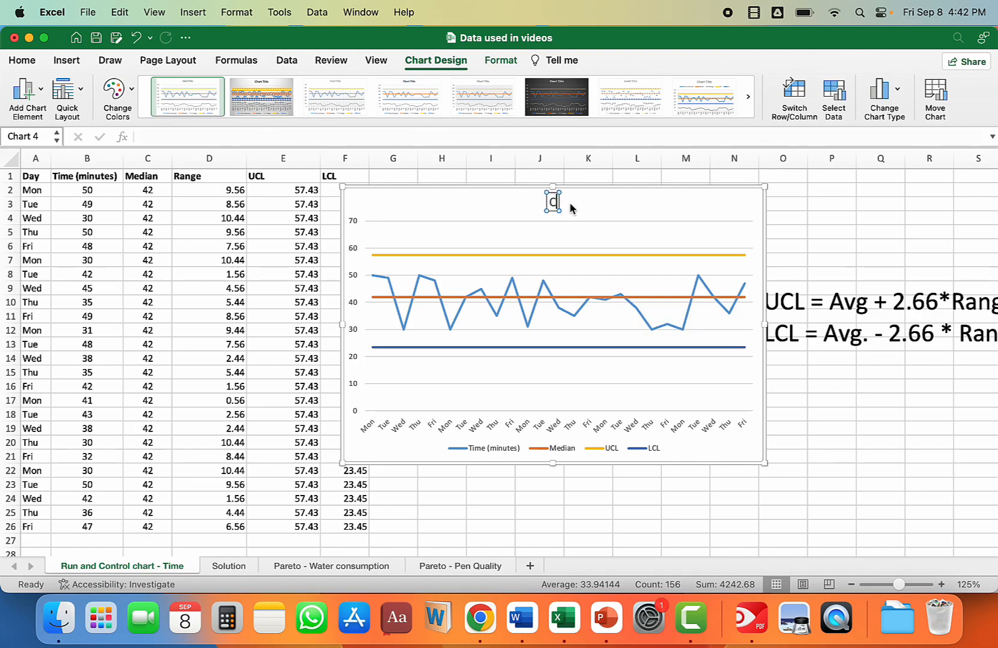
type("ontrol chart")
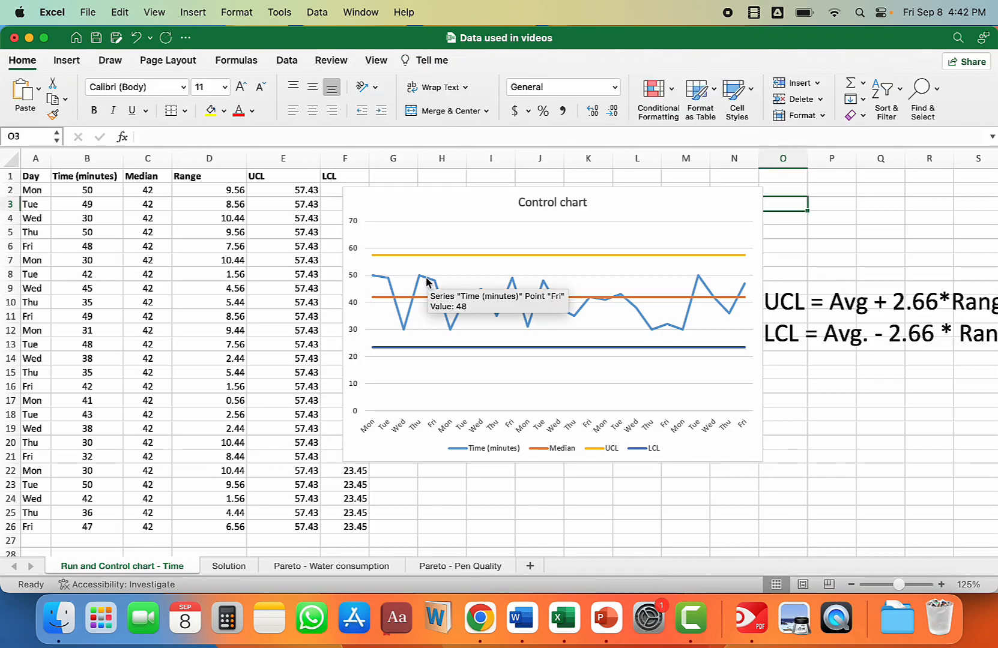
left_click(422, 280)
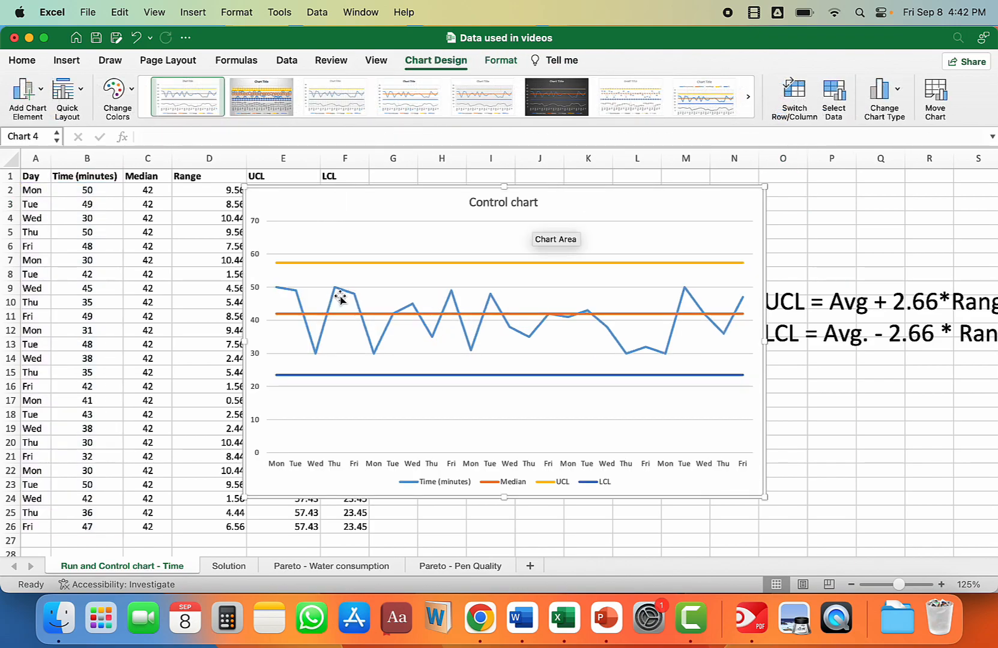
Step: Add data labels to the Time (minutes) series in the control chart
mouse_move(286, 290)
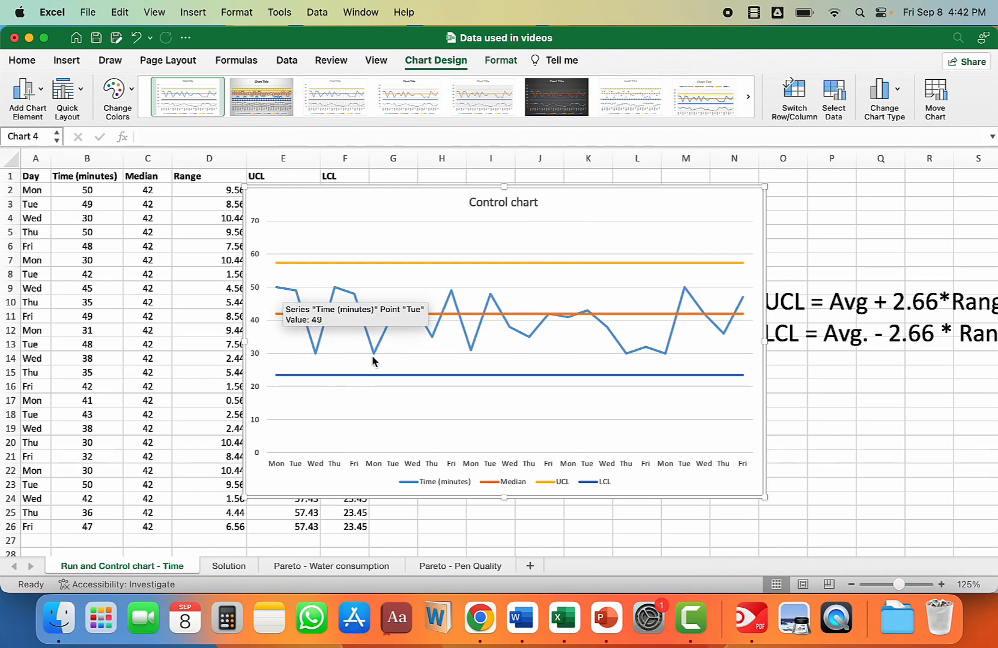
mouse_move(372, 360)
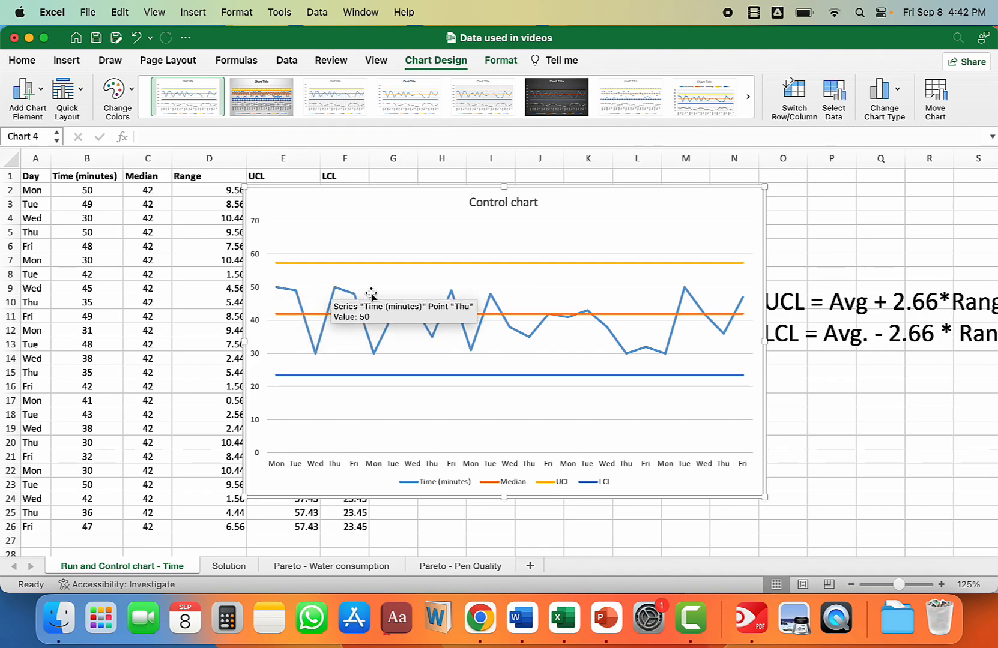
left_click(292, 291)
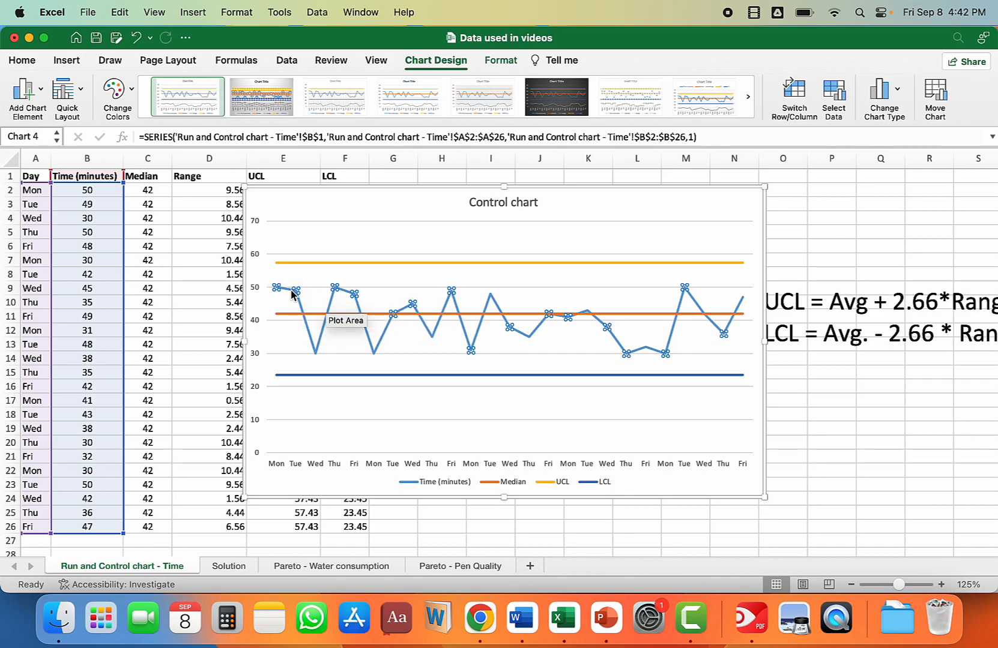
right_click(290, 294)
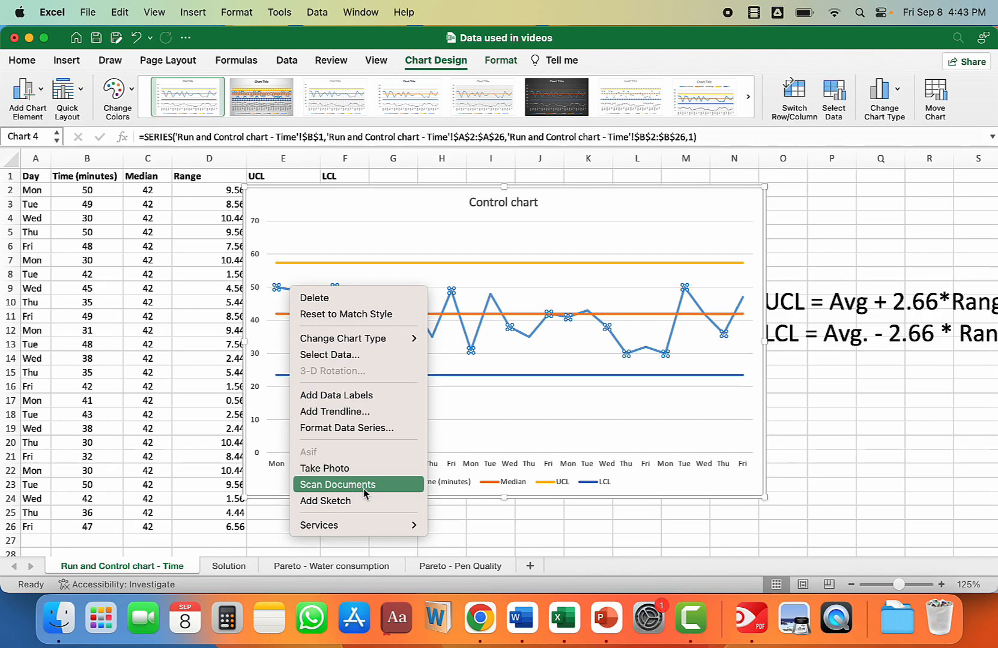
left_click(359, 397)
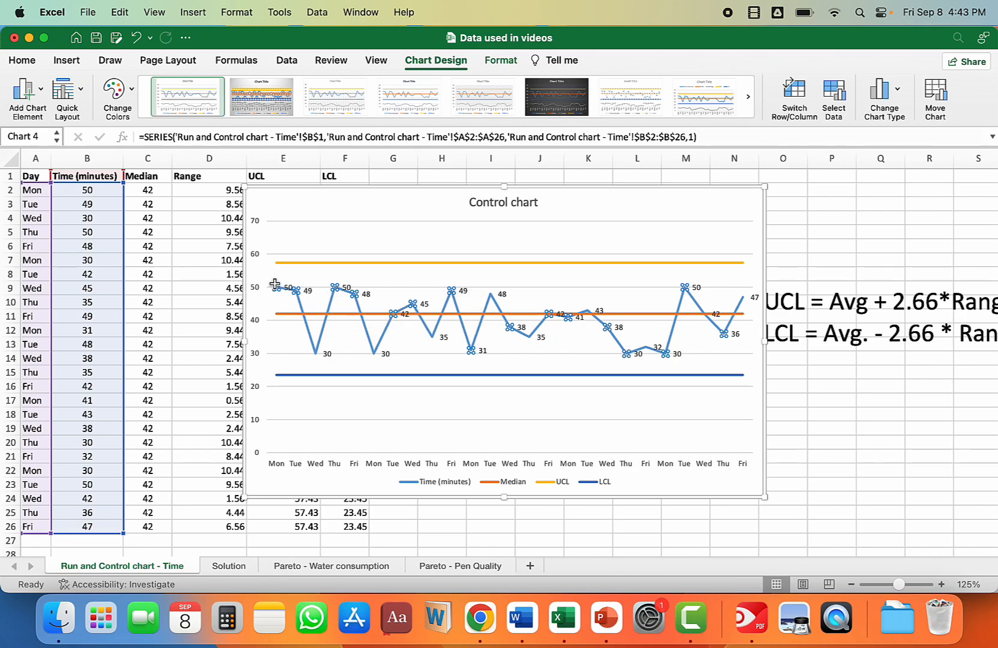
Step: Label the Time (minutes) points with the day names from A2:A26, turning off the Value and Show Leader Lines options, and close the formatting pane
right_click(305, 293)
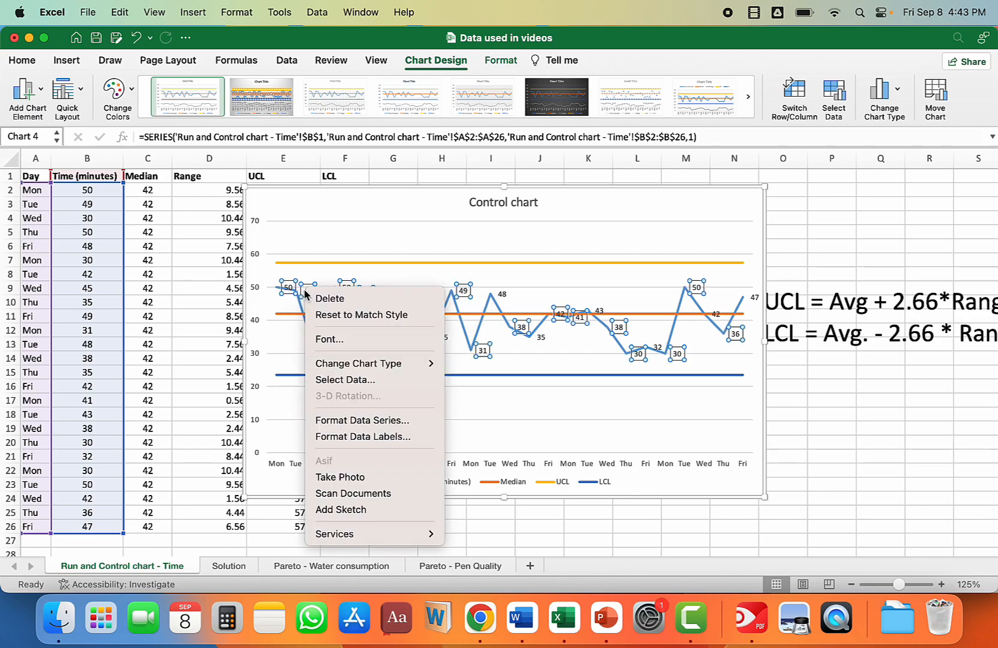
left_click(375, 439)
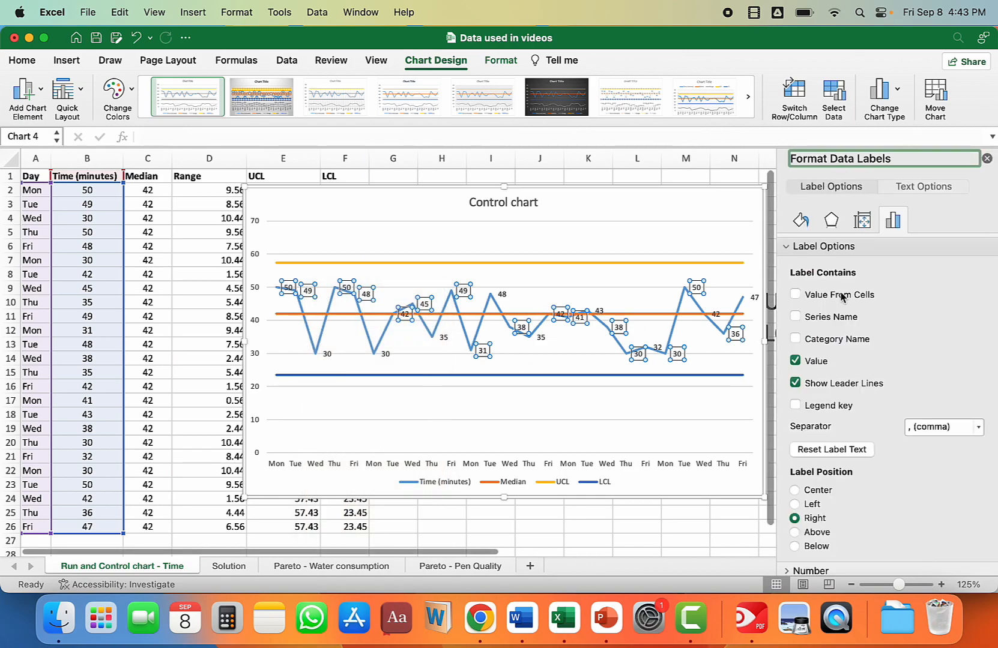
scroll(953, 277, "down", 1)
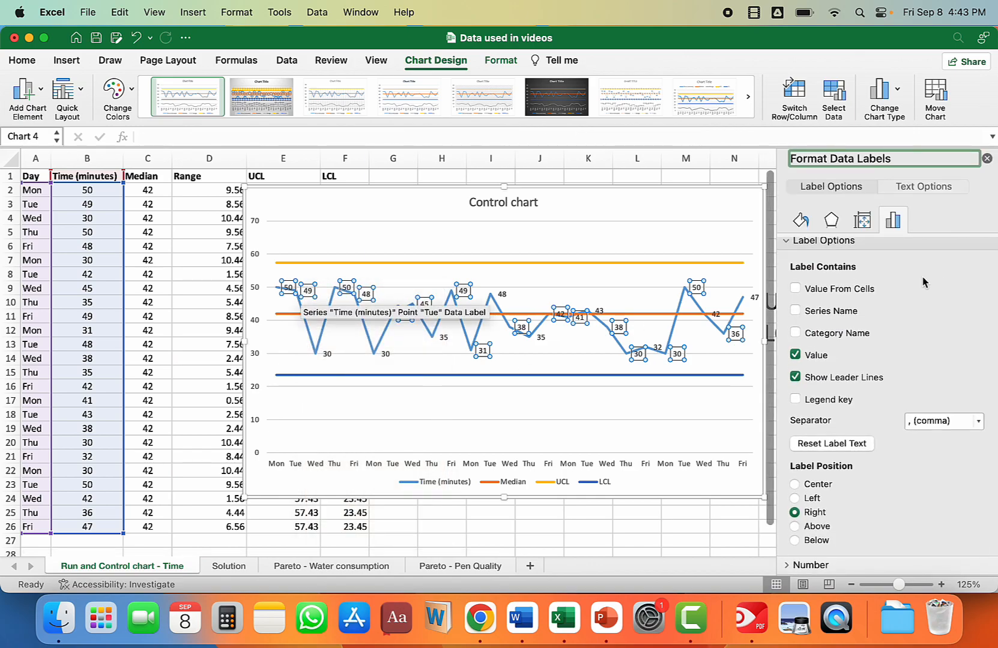
left_click(796, 288)
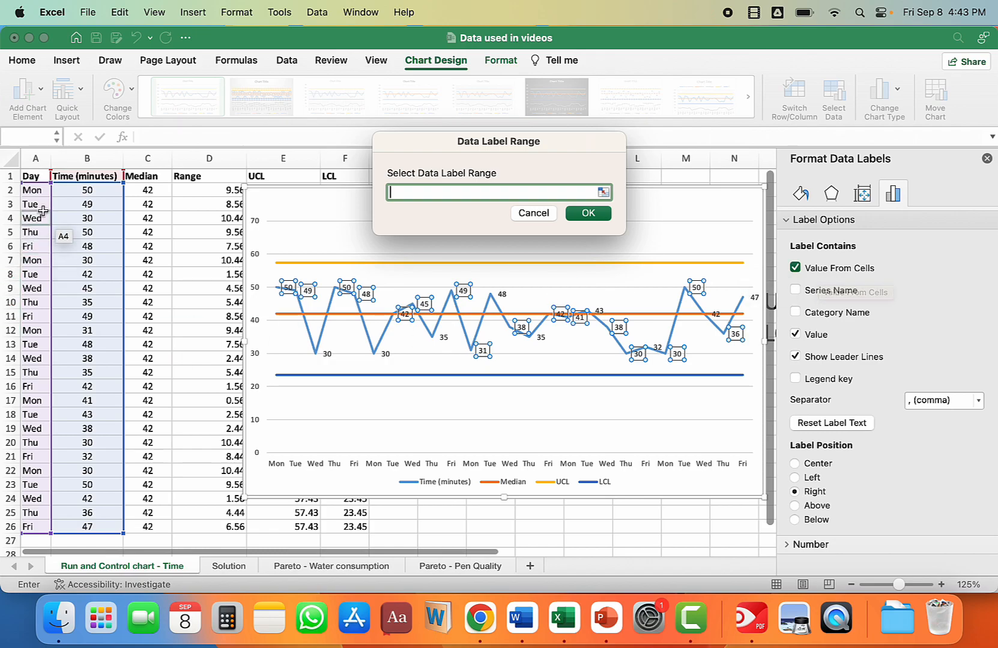
left_click_drag(32, 190, 27, 528)
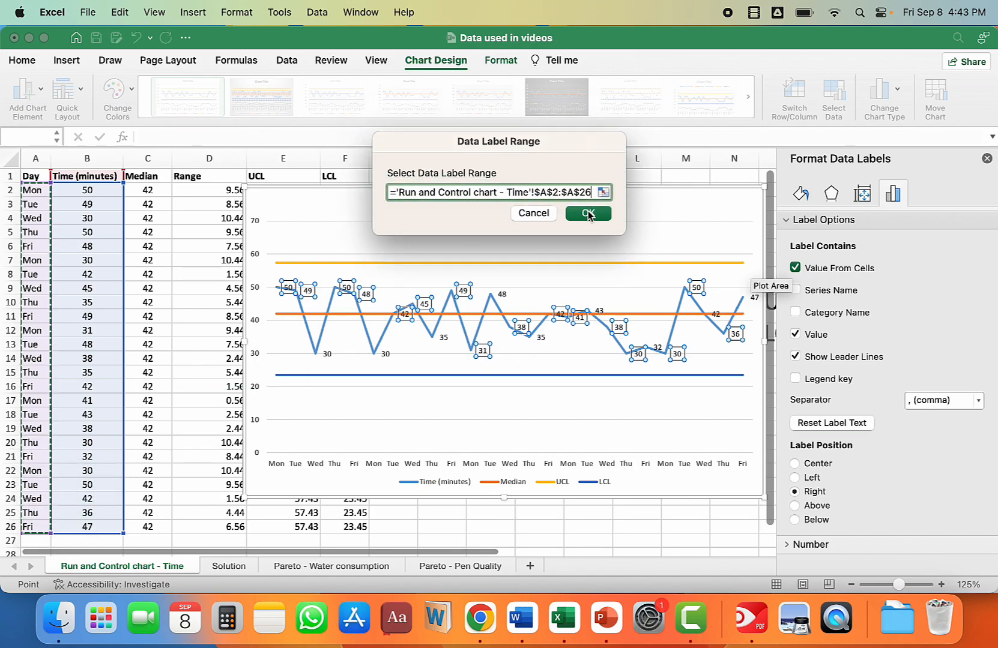
left_click(797, 383)
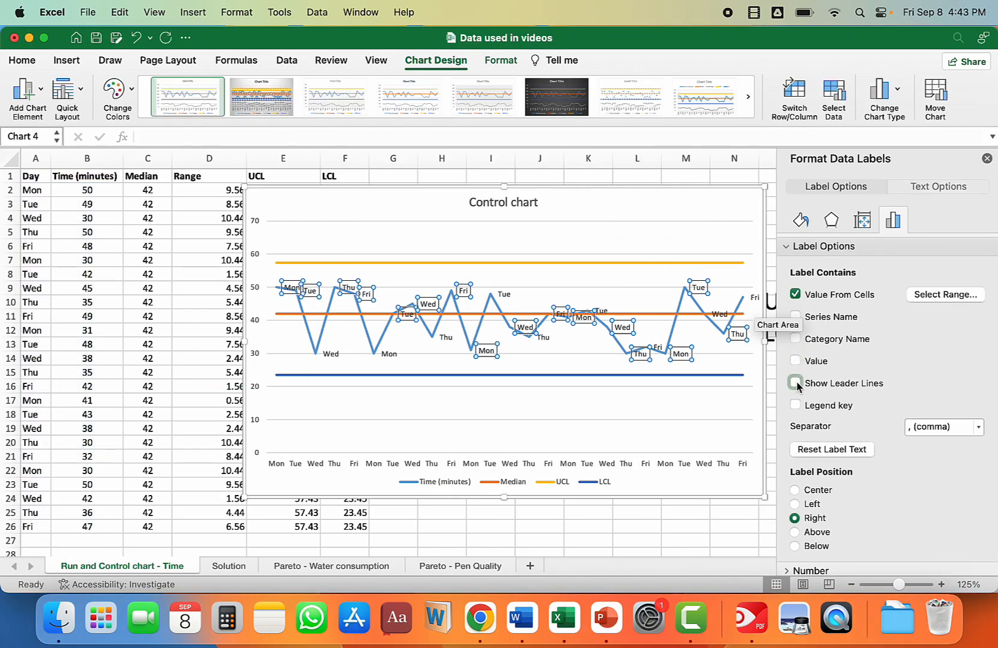
left_click(987, 159)
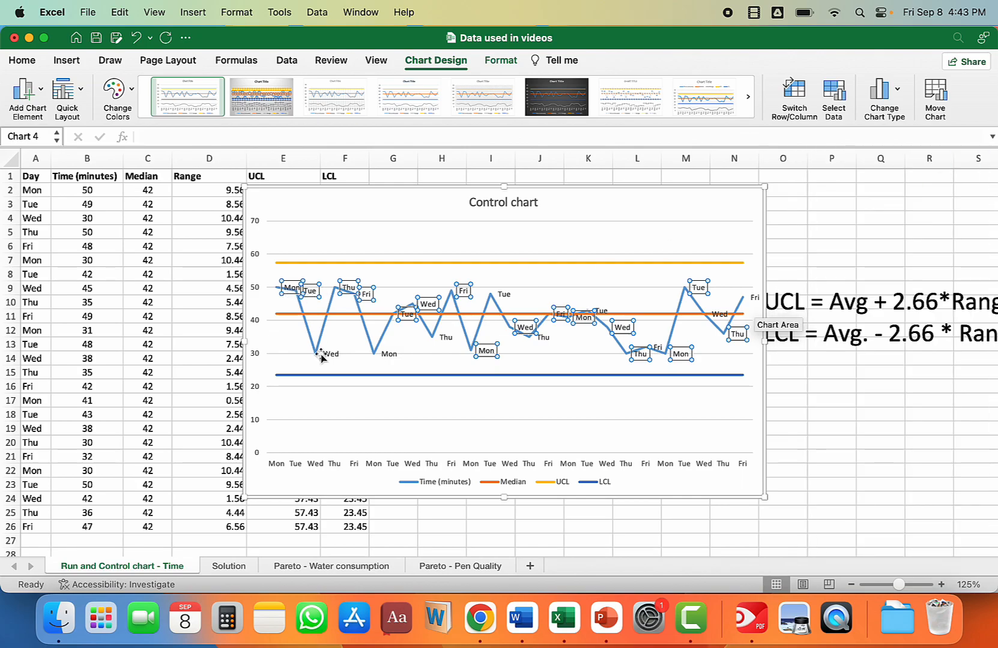
left_click(722, 219)
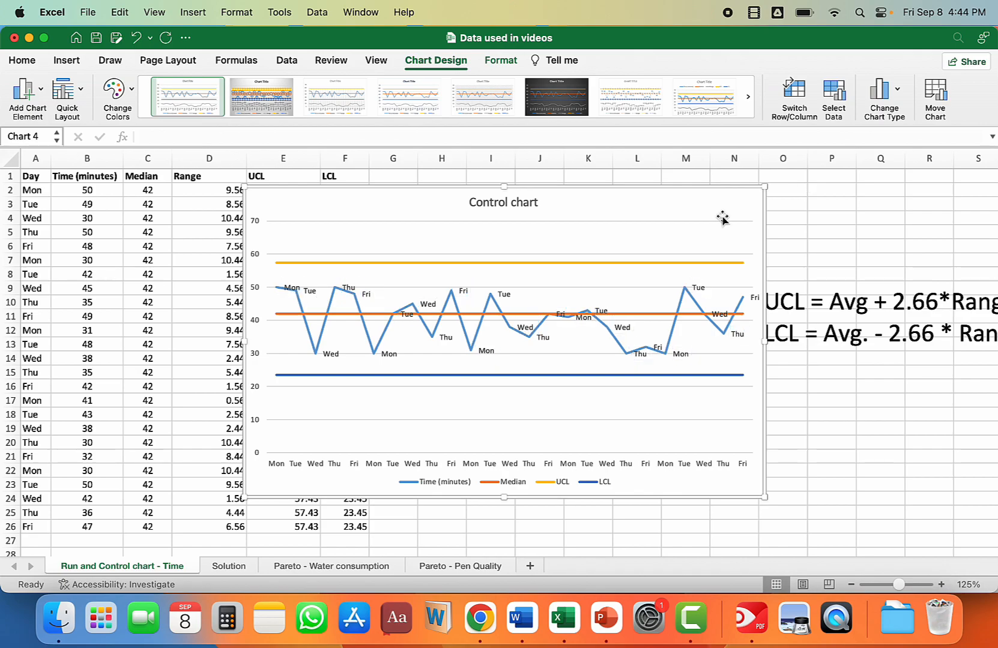
scroll(878, 228, "right", 10)
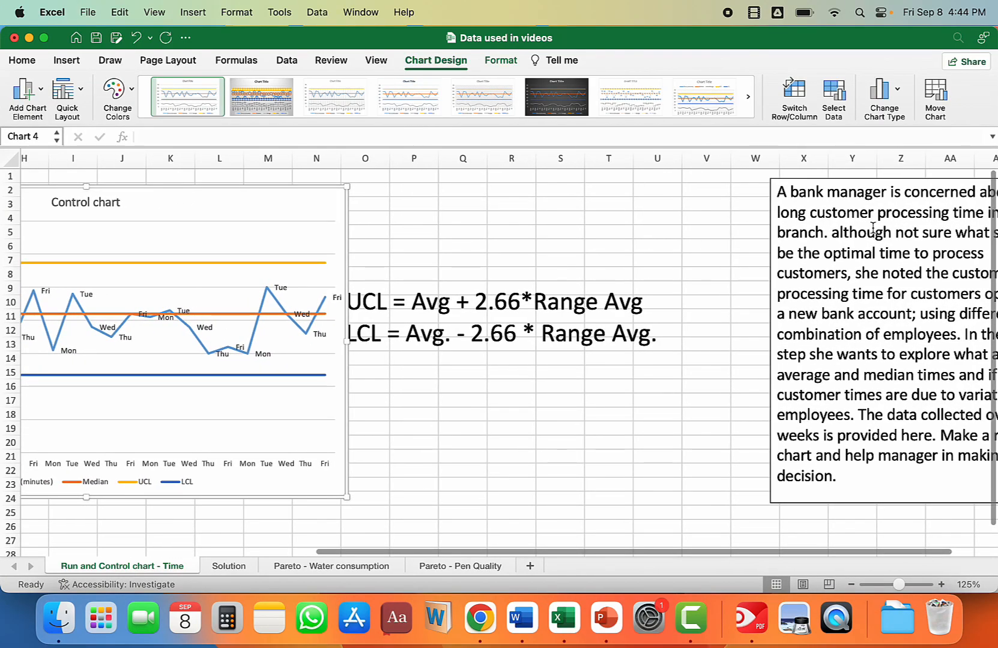
scroll(467, 252, "left", 5)
scroll(467, 251, "down", 3)
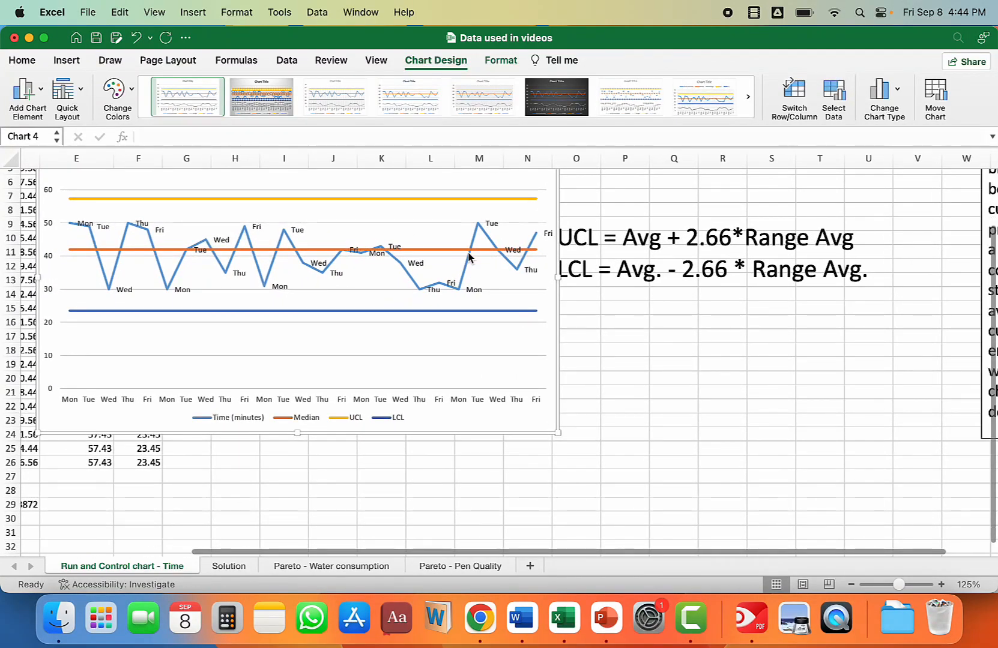
scroll(468, 253, "up", 3)
scroll(468, 253, "left", 5)
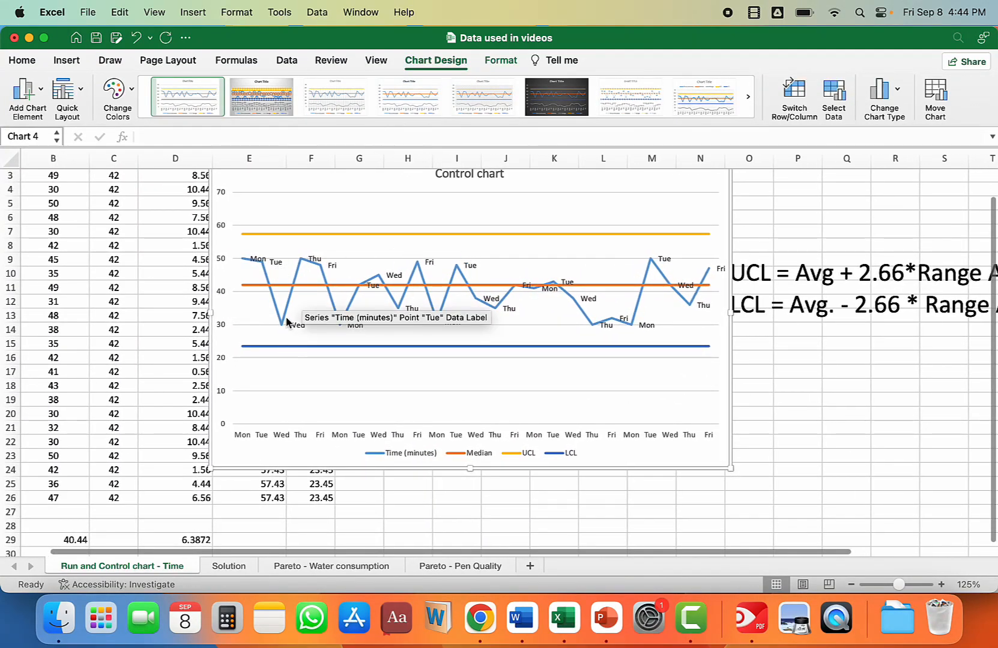
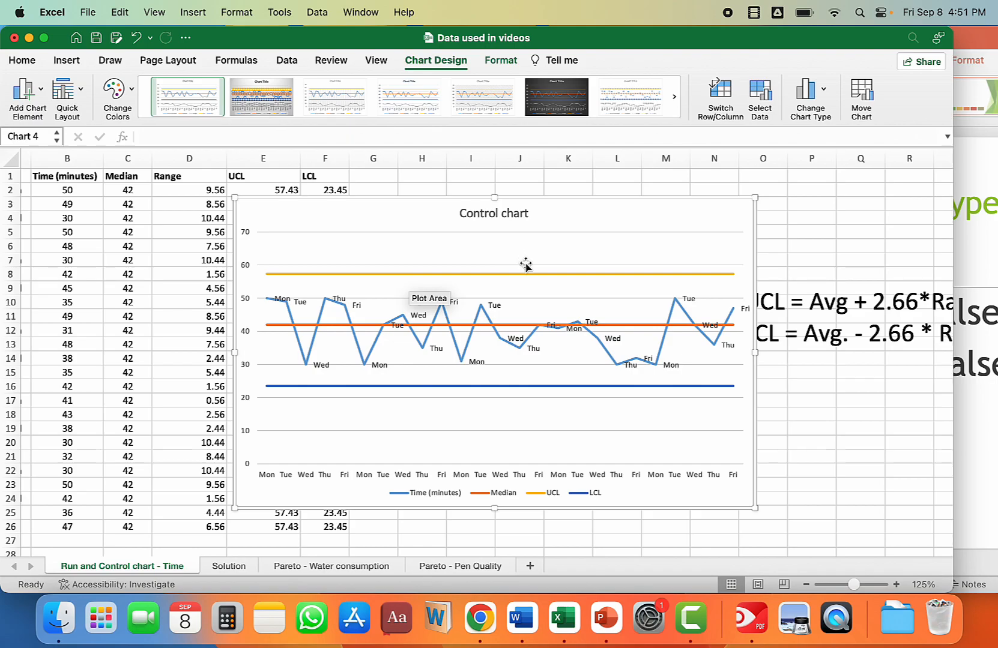
Step: Deselect the control chart and switch to the Pareto - Water consumption sheet
mouse_move(442, 275)
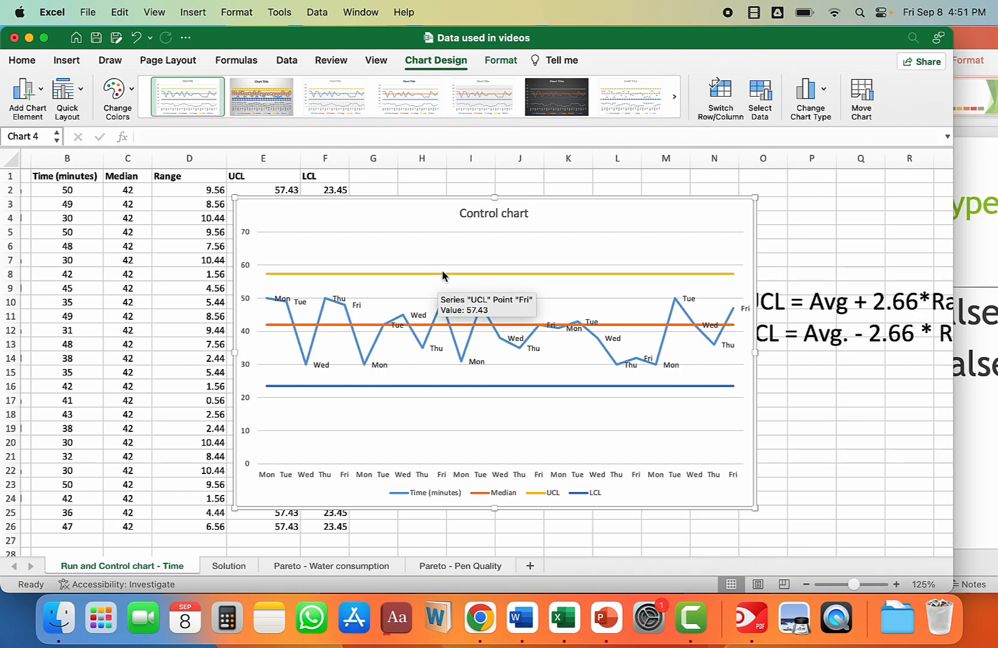
left_click(771, 386)
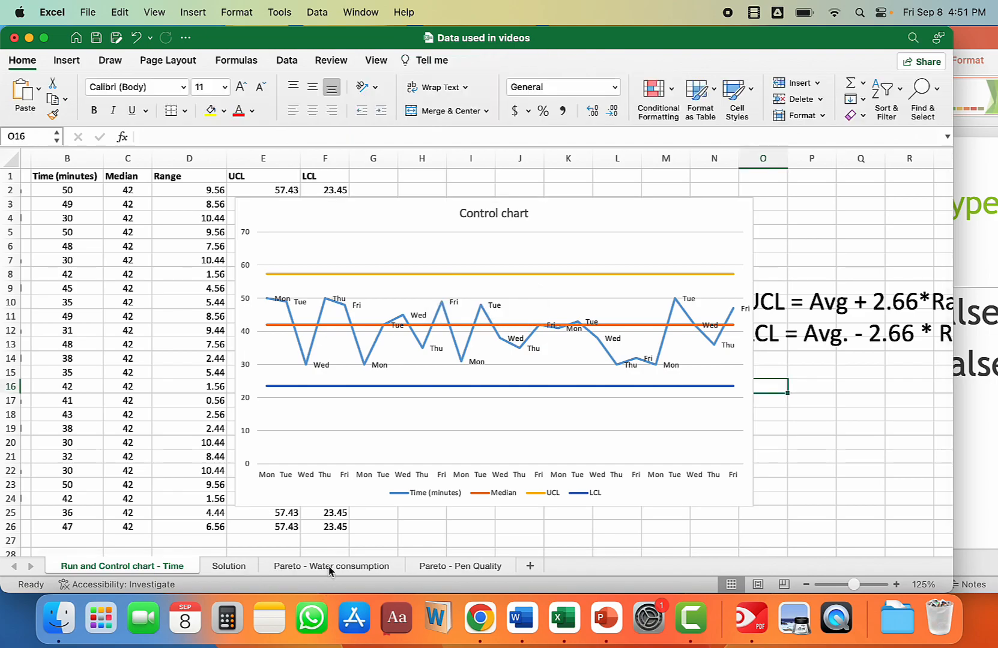
left_click(329, 566)
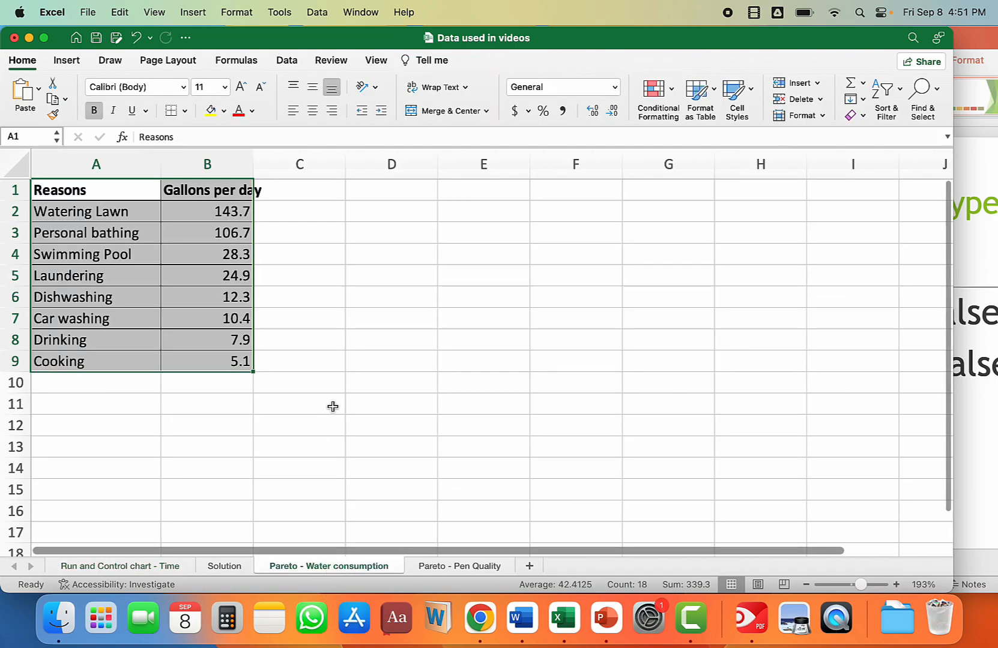
scroll(332, 406, "up", 5)
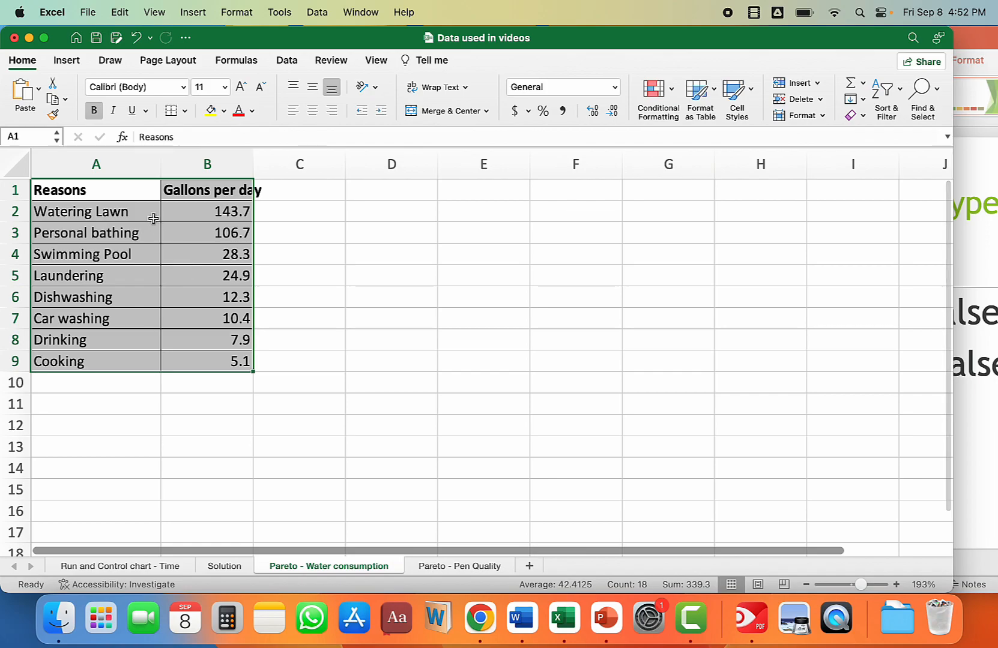
Step: Collapse the ribbon, clear the table selection and expand the workbook window to full screen
left_click(27, 63)
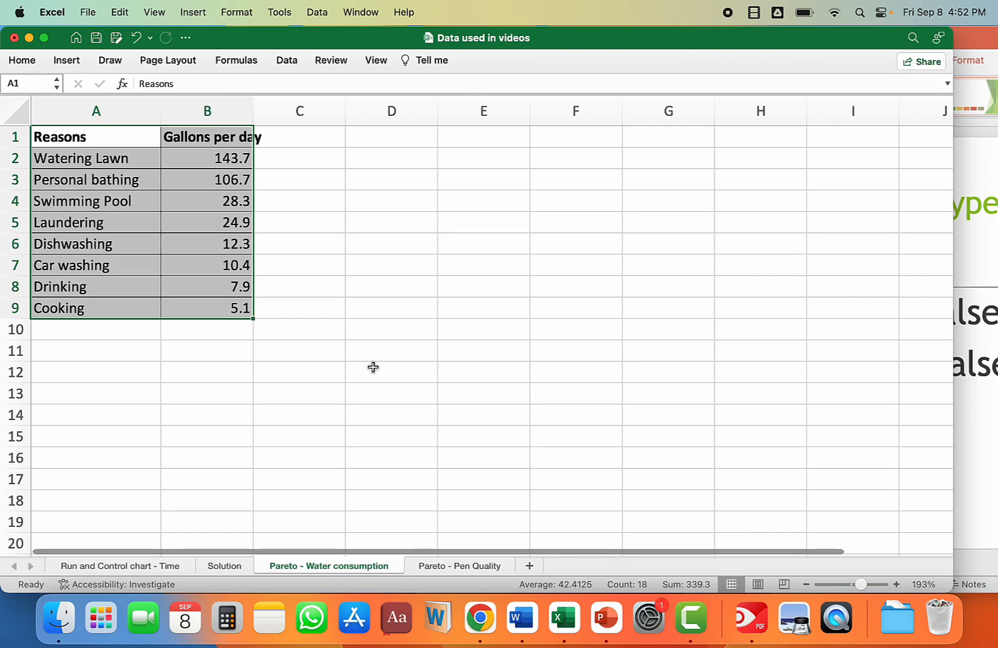
scroll(373, 367, "up", 1)
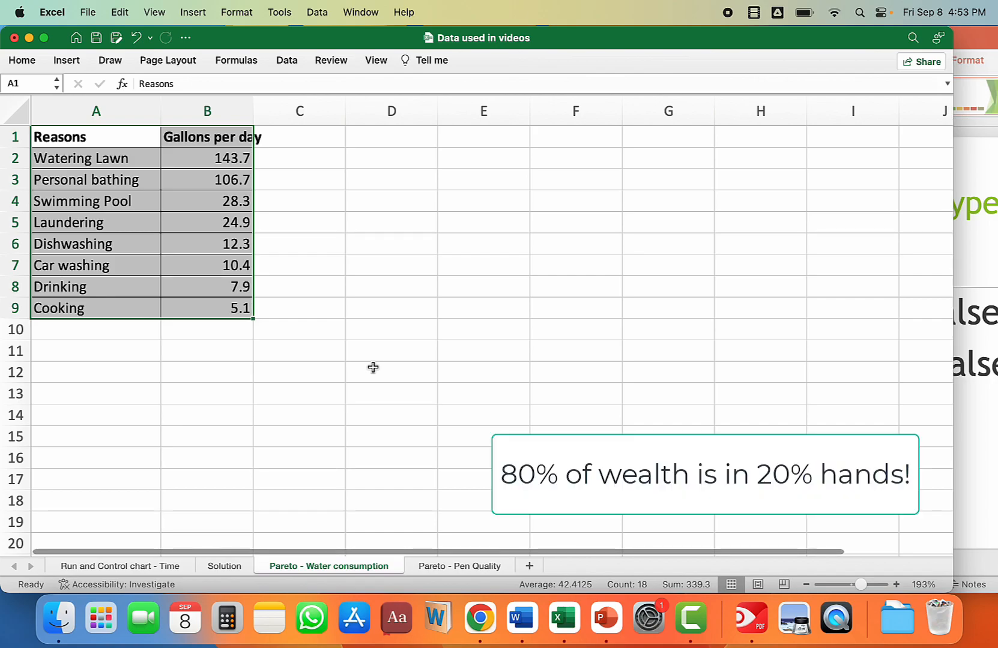
left_click(371, 351)
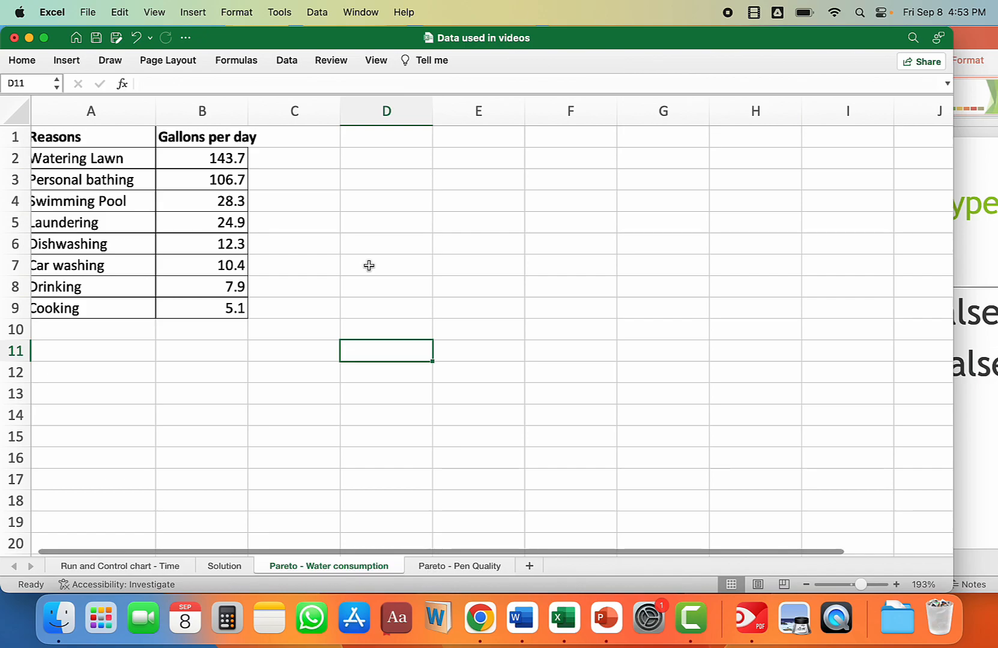
scroll(368, 265, "down", 1)
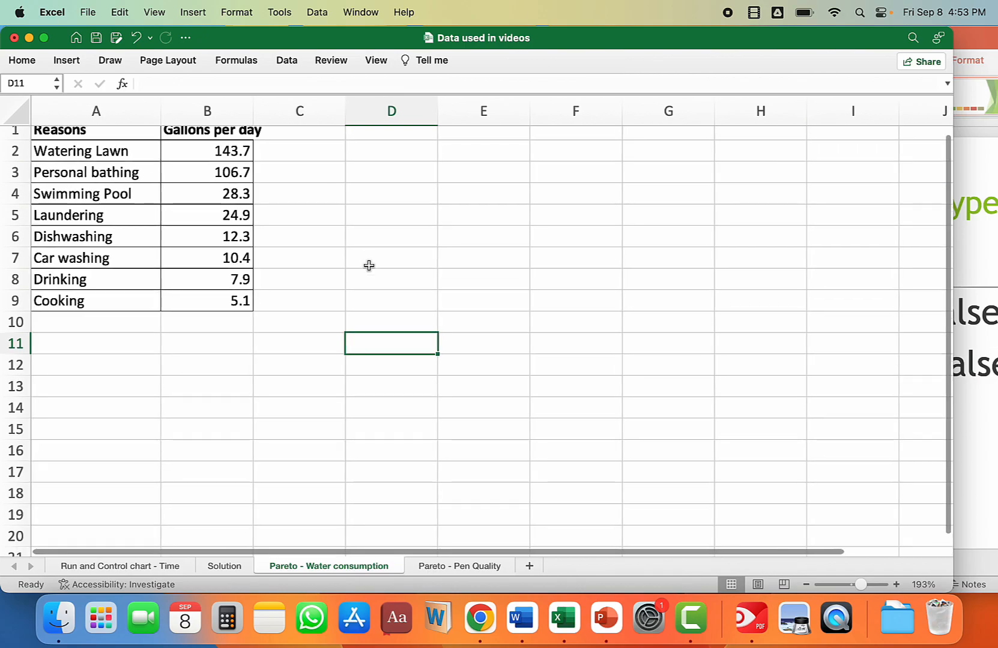
left_click(44, 37)
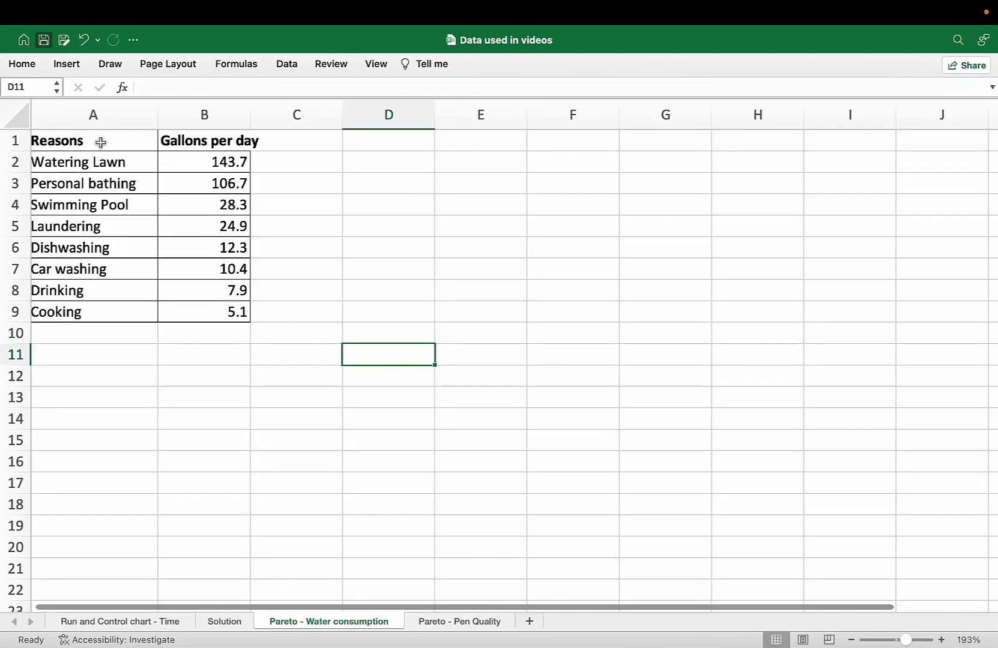
Step: Review each water use reason and its gallons per day, from Watering Lawn down to Cooking
left_click(72, 163)
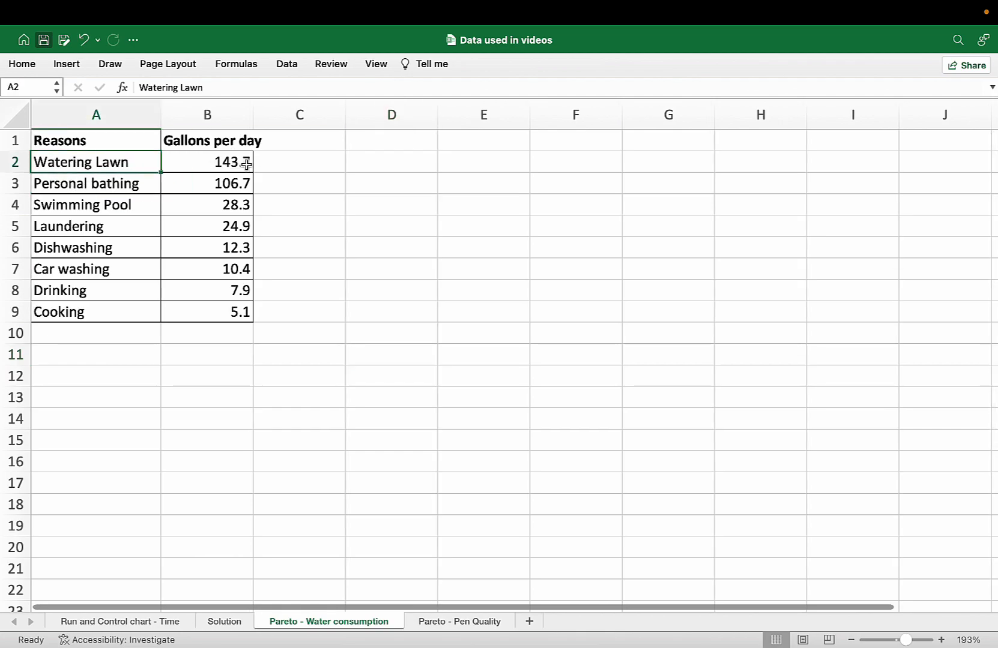
key("Down")
left_click(250, 186)
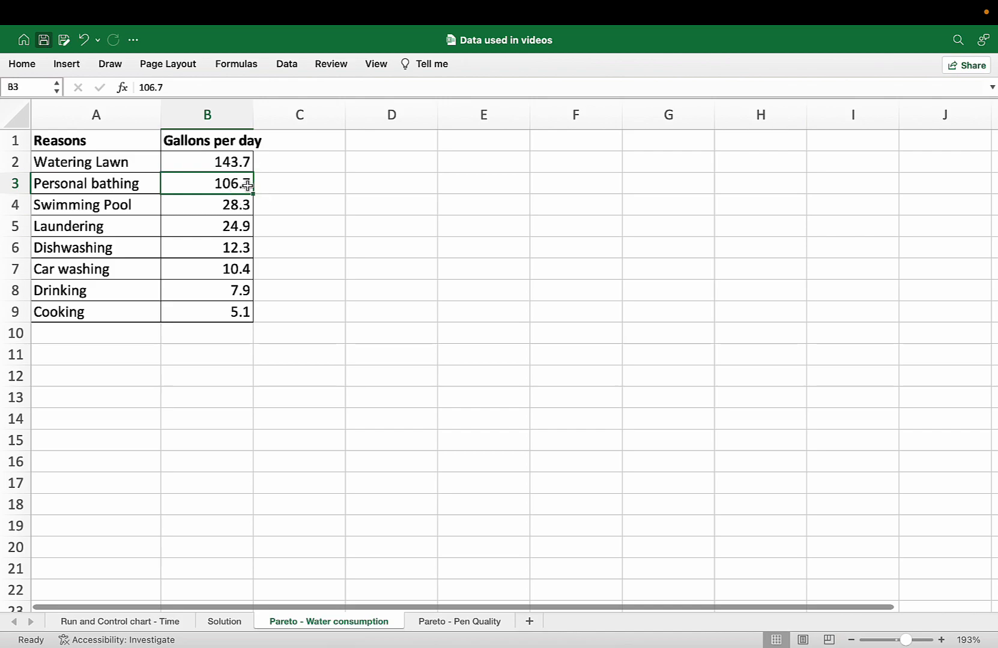
left_click(98, 203)
left_click(210, 206)
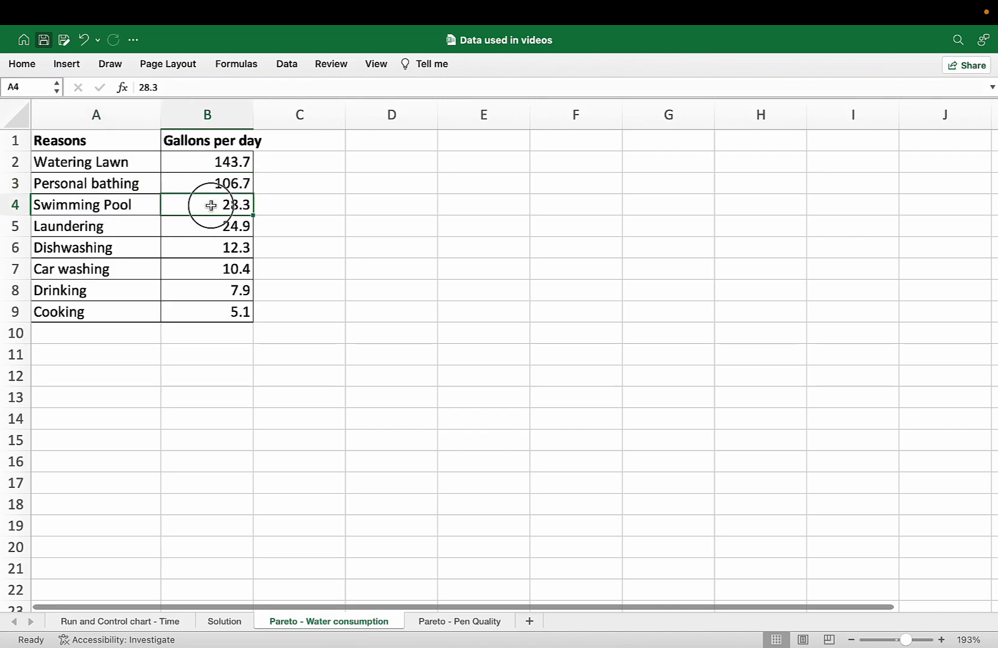
left_click(104, 227)
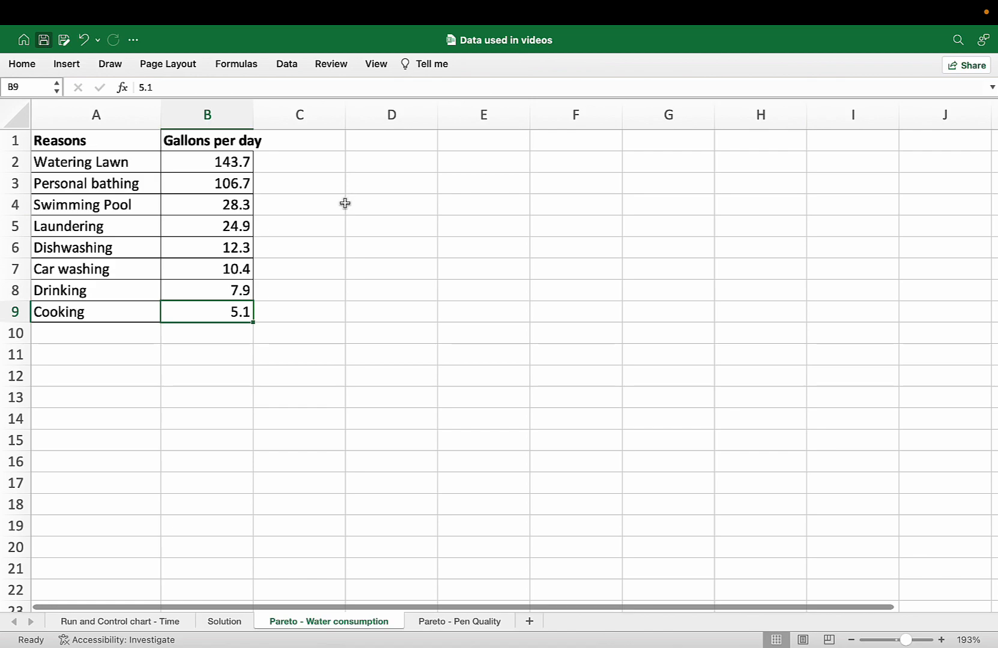
Step: Insert a recommended Pareto chart from the reasons and gallons per day in A1:B9
left_click_drag(63, 139, 212, 307)
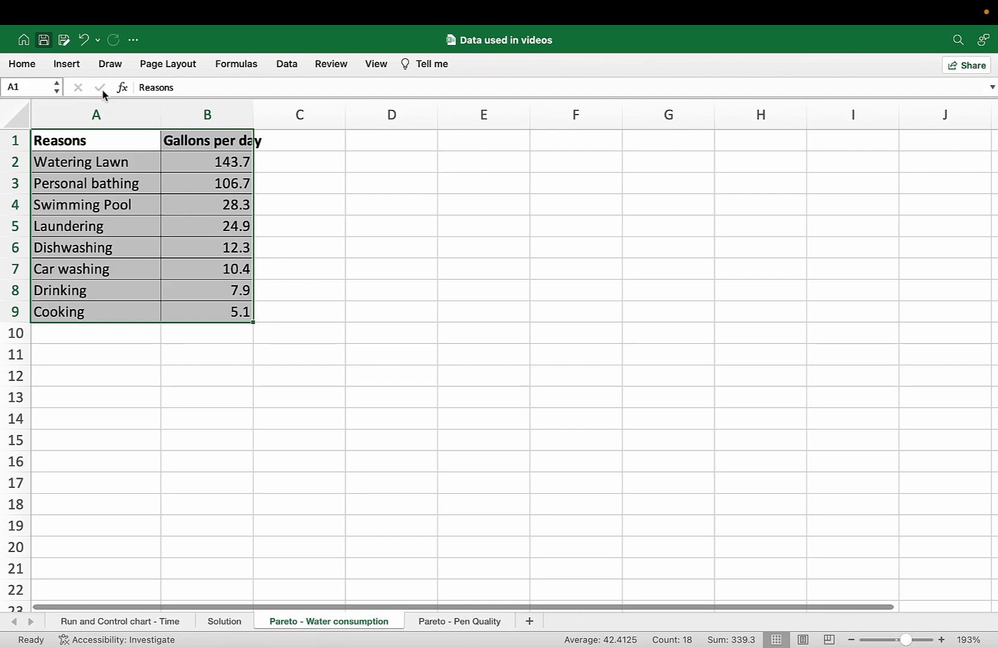
left_click(75, 65)
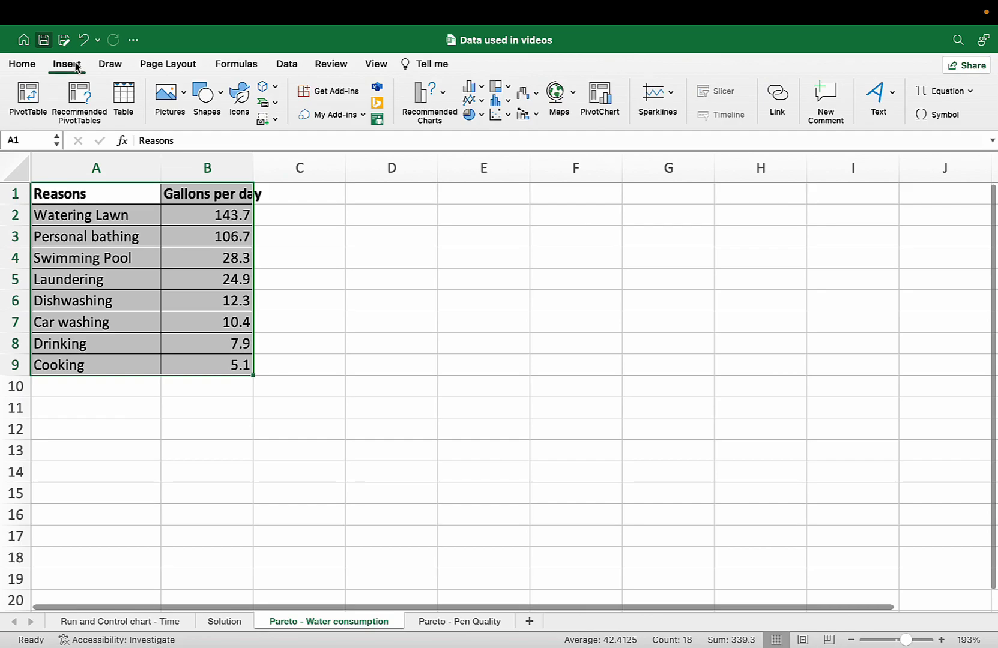
left_click(444, 95)
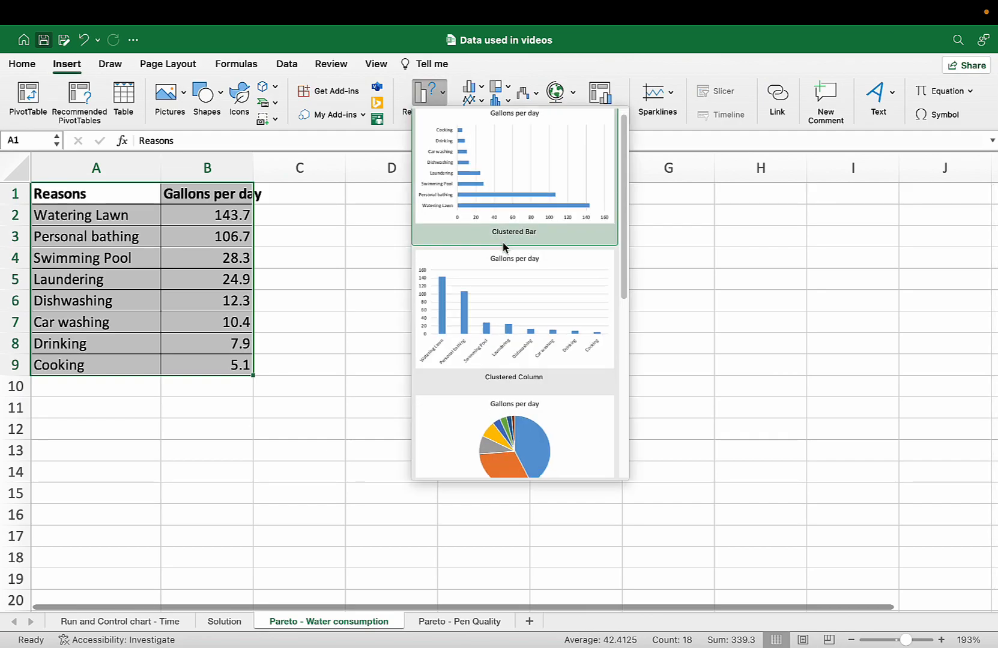
scroll(504, 247, "down", 5)
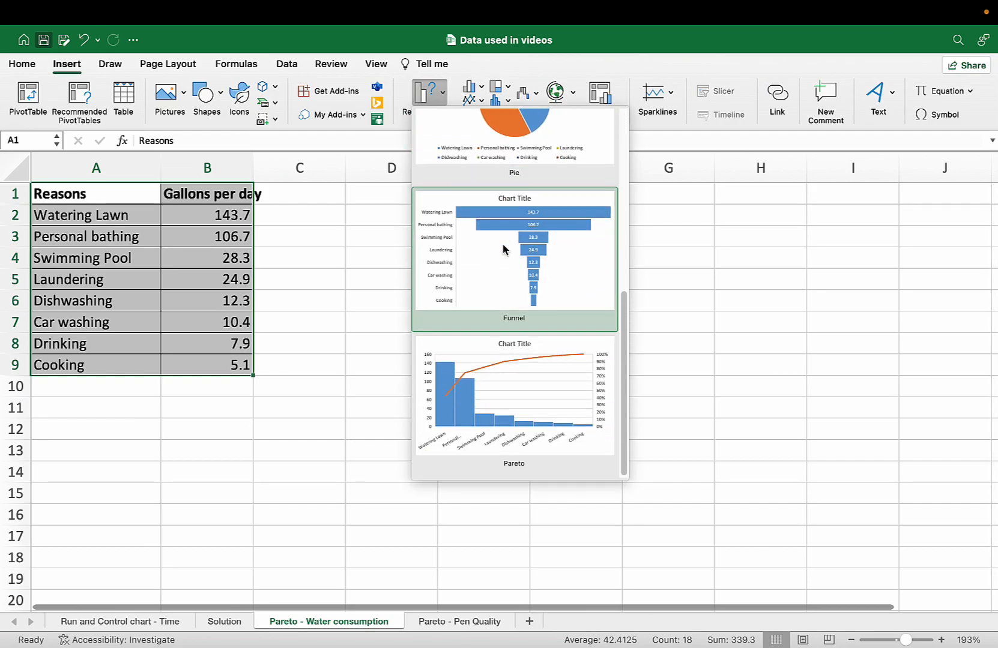
left_click(510, 401)
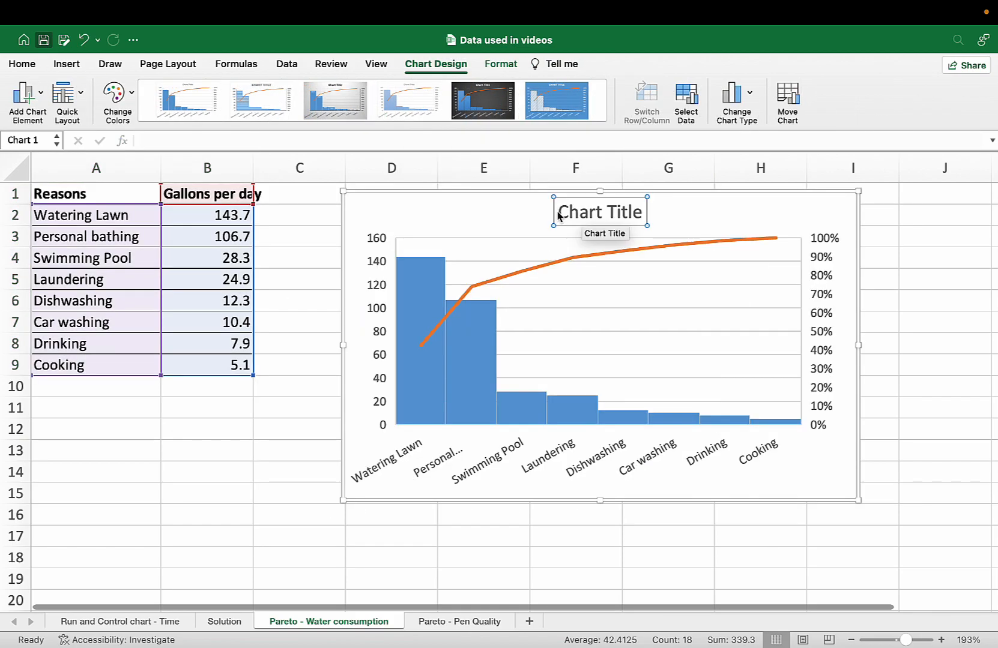
Step: Move the Pareto chart beside the table to about columns D to I, rows 1 to 15, and title it "Pareto analysis of water consumption"
left_click_drag(558, 213, 641, 212)
left_click(383, 584)
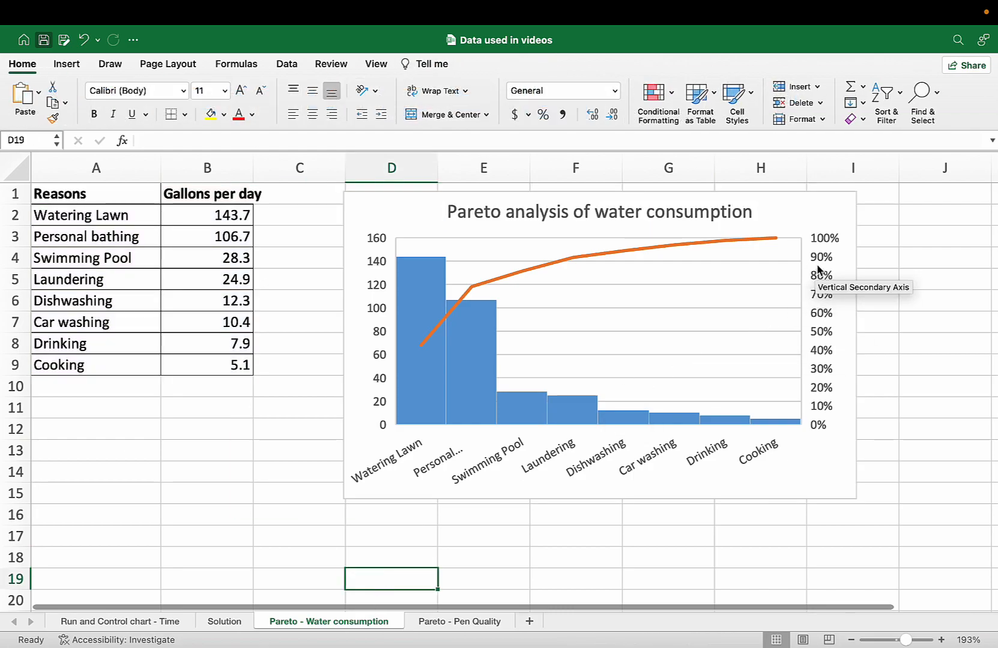